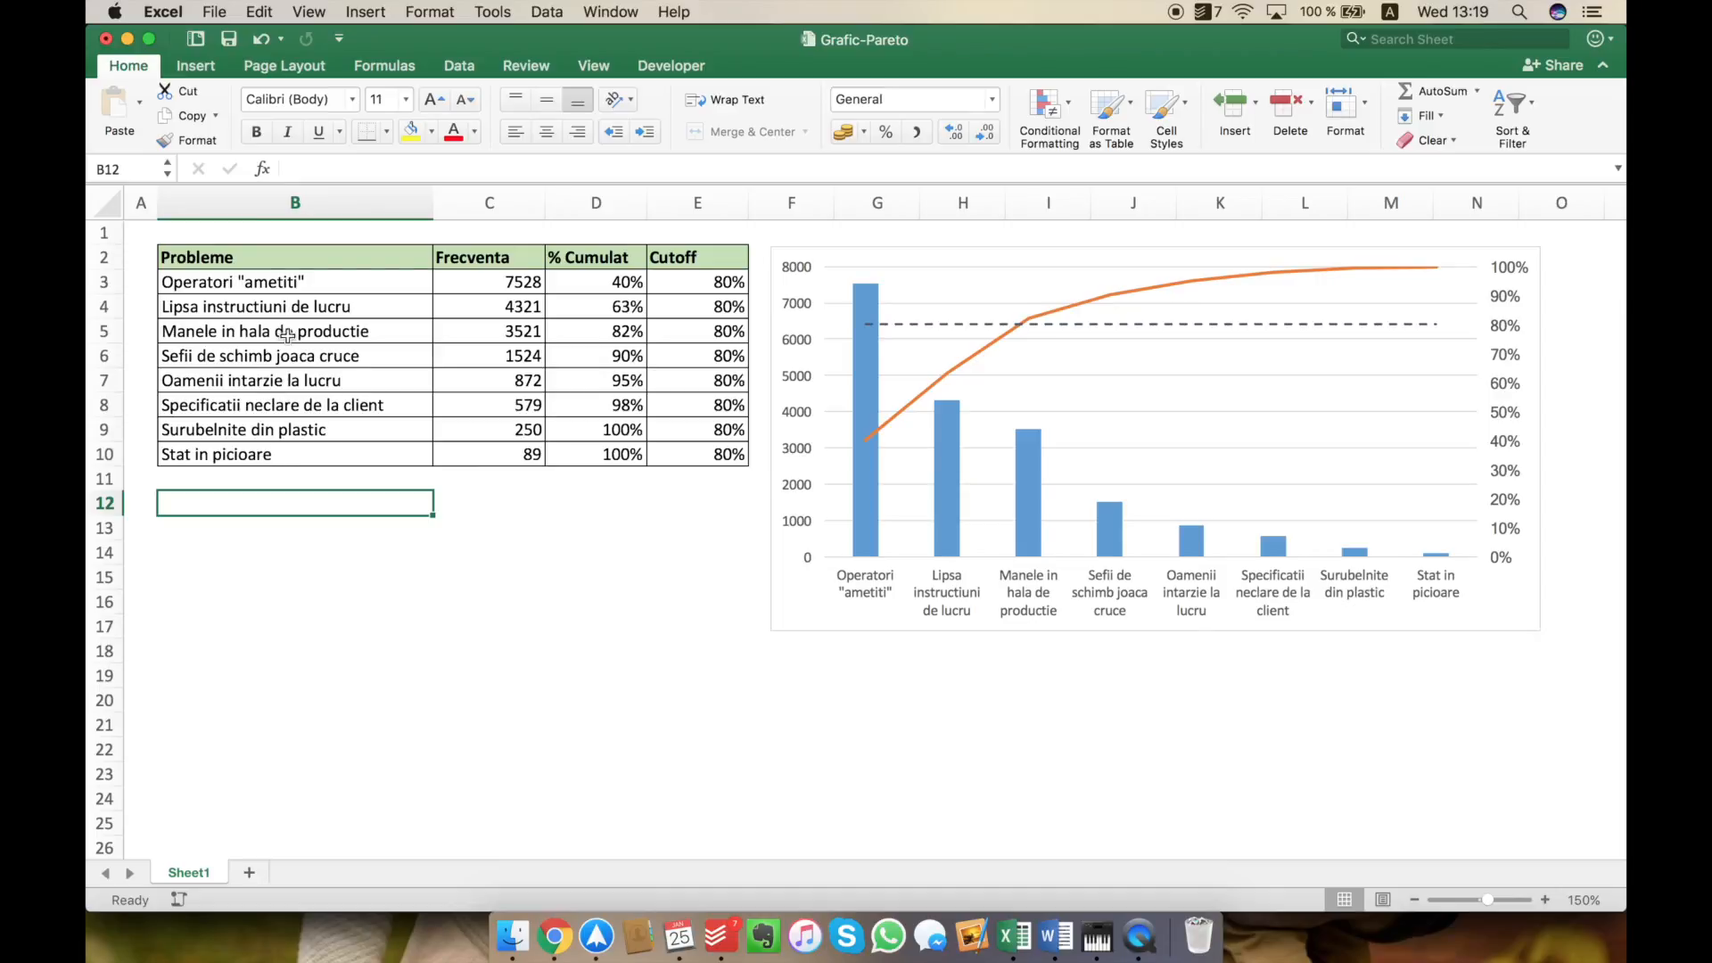
{"action": "left_click_drag", "start_coordinate": [290, 305], "coordinate": [277, 440]}
{"action": "left_click", "coordinate": [1036, 680]}
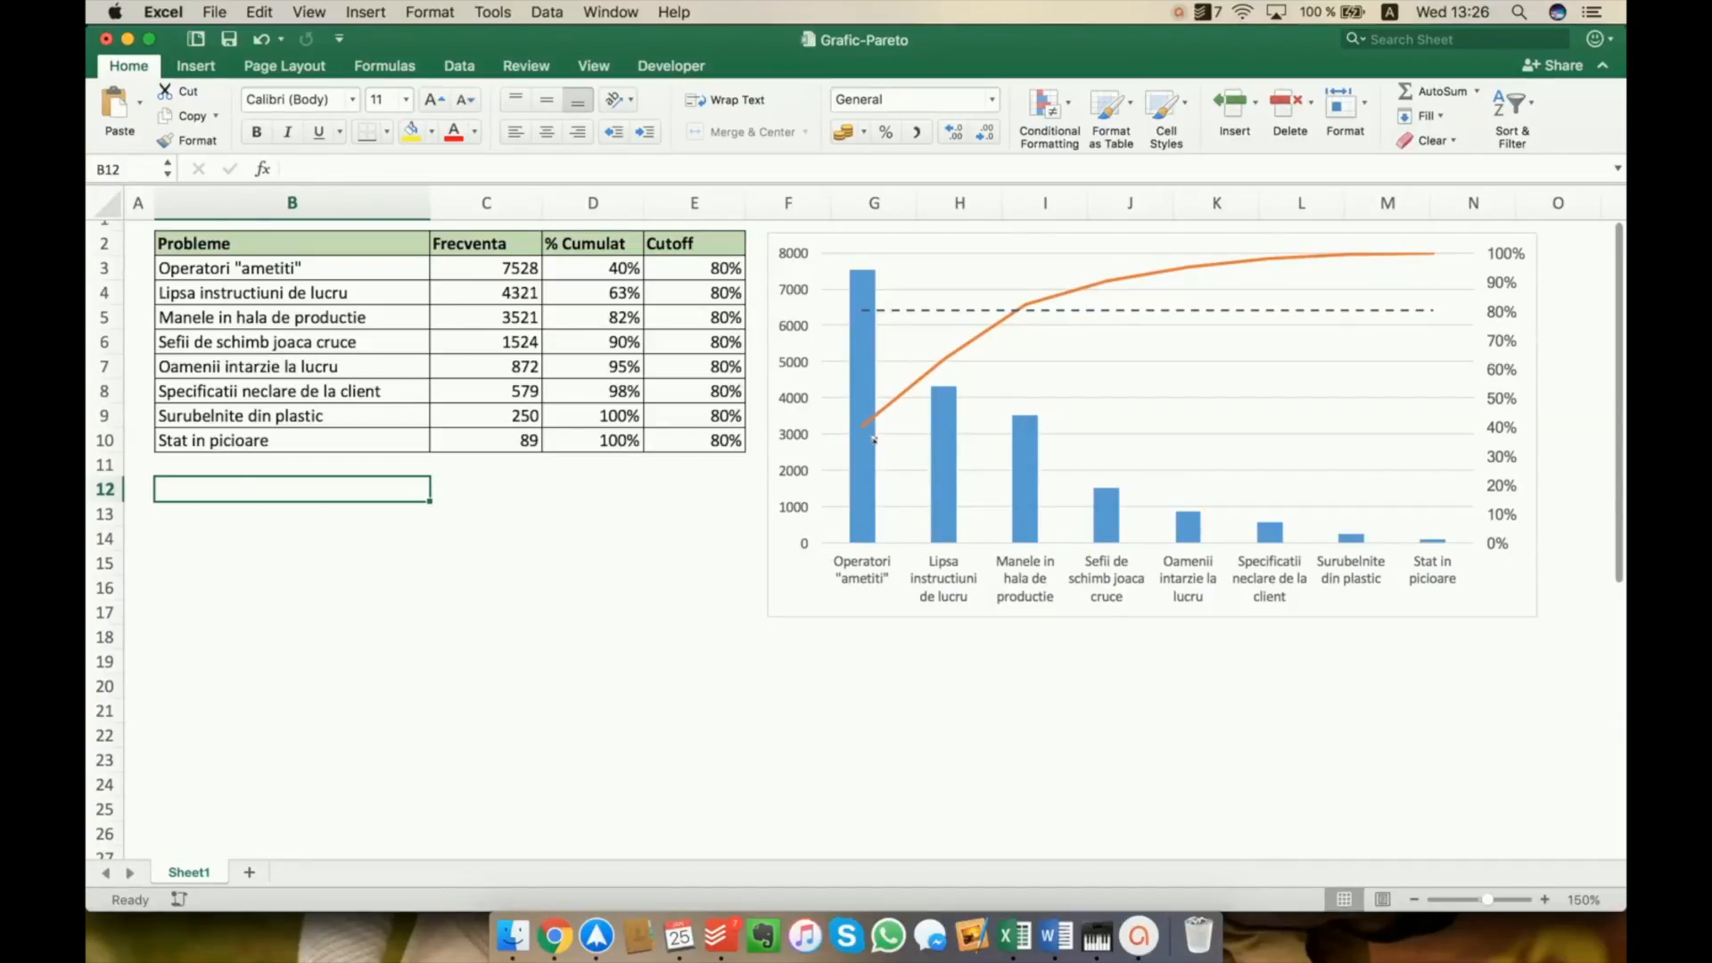
Insert a clustered column chart of the Probleme and Frecventa columns (B2:C10) and fit it directly below the table at the table's width
{"action": "left_click_drag", "start_coordinate": [379, 243], "coordinate": [493, 451]}
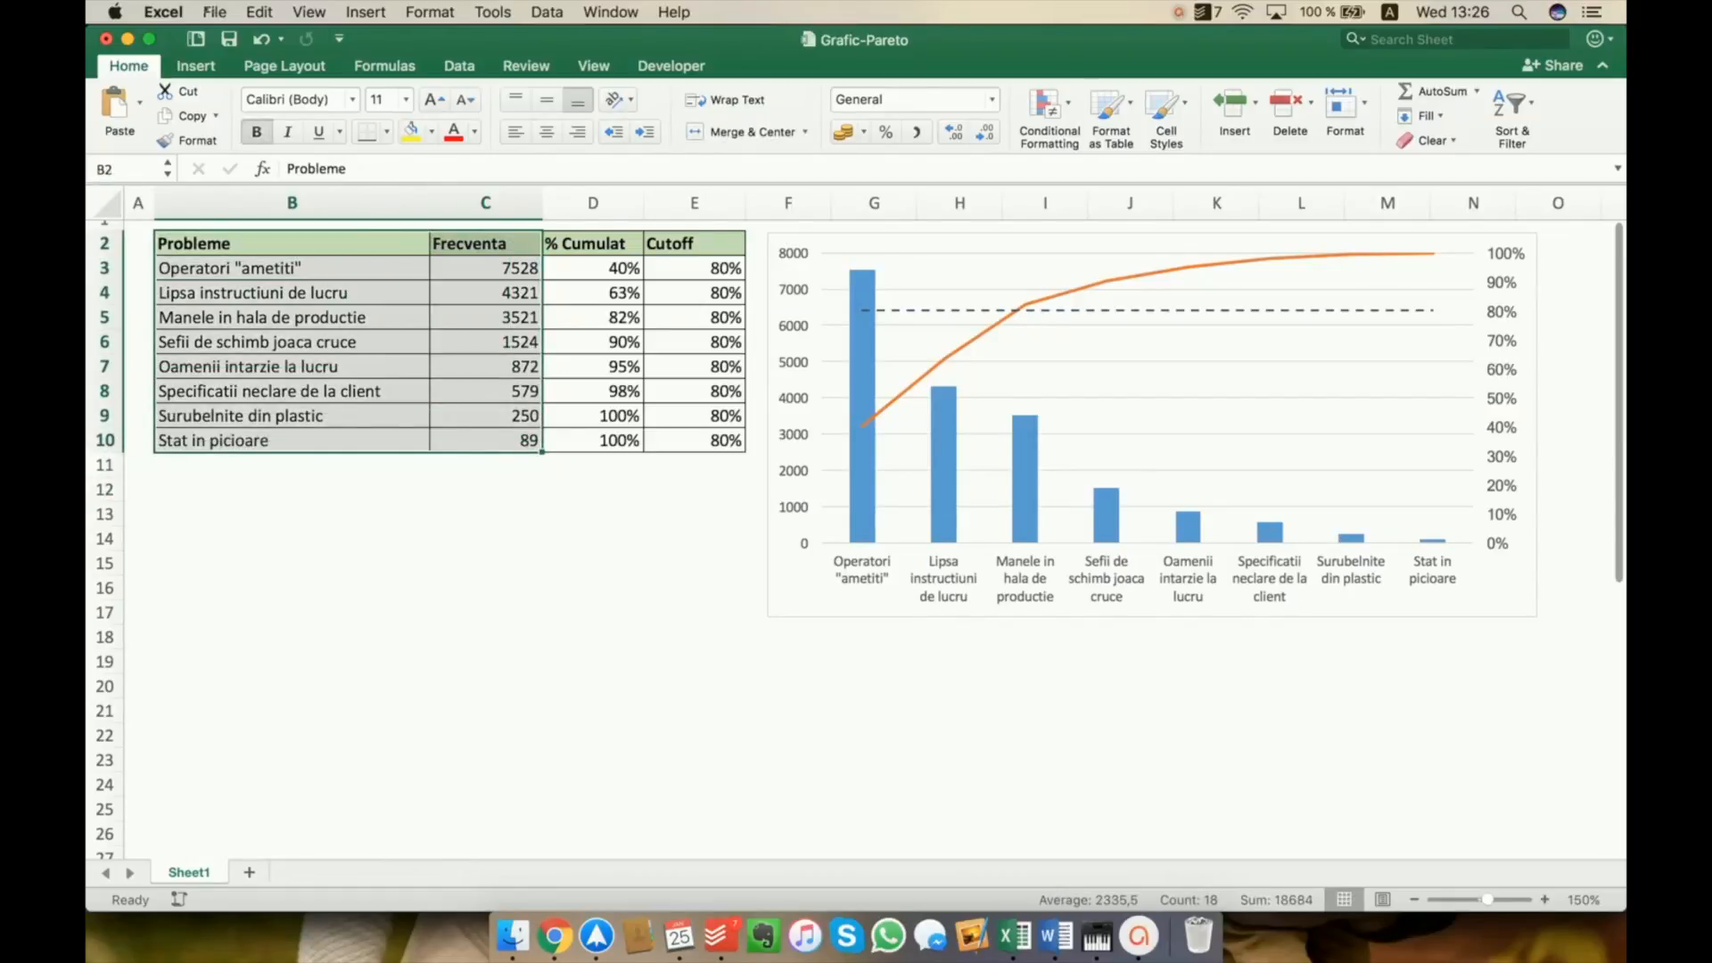
{"action": "left_click", "coordinate": [196, 66]}
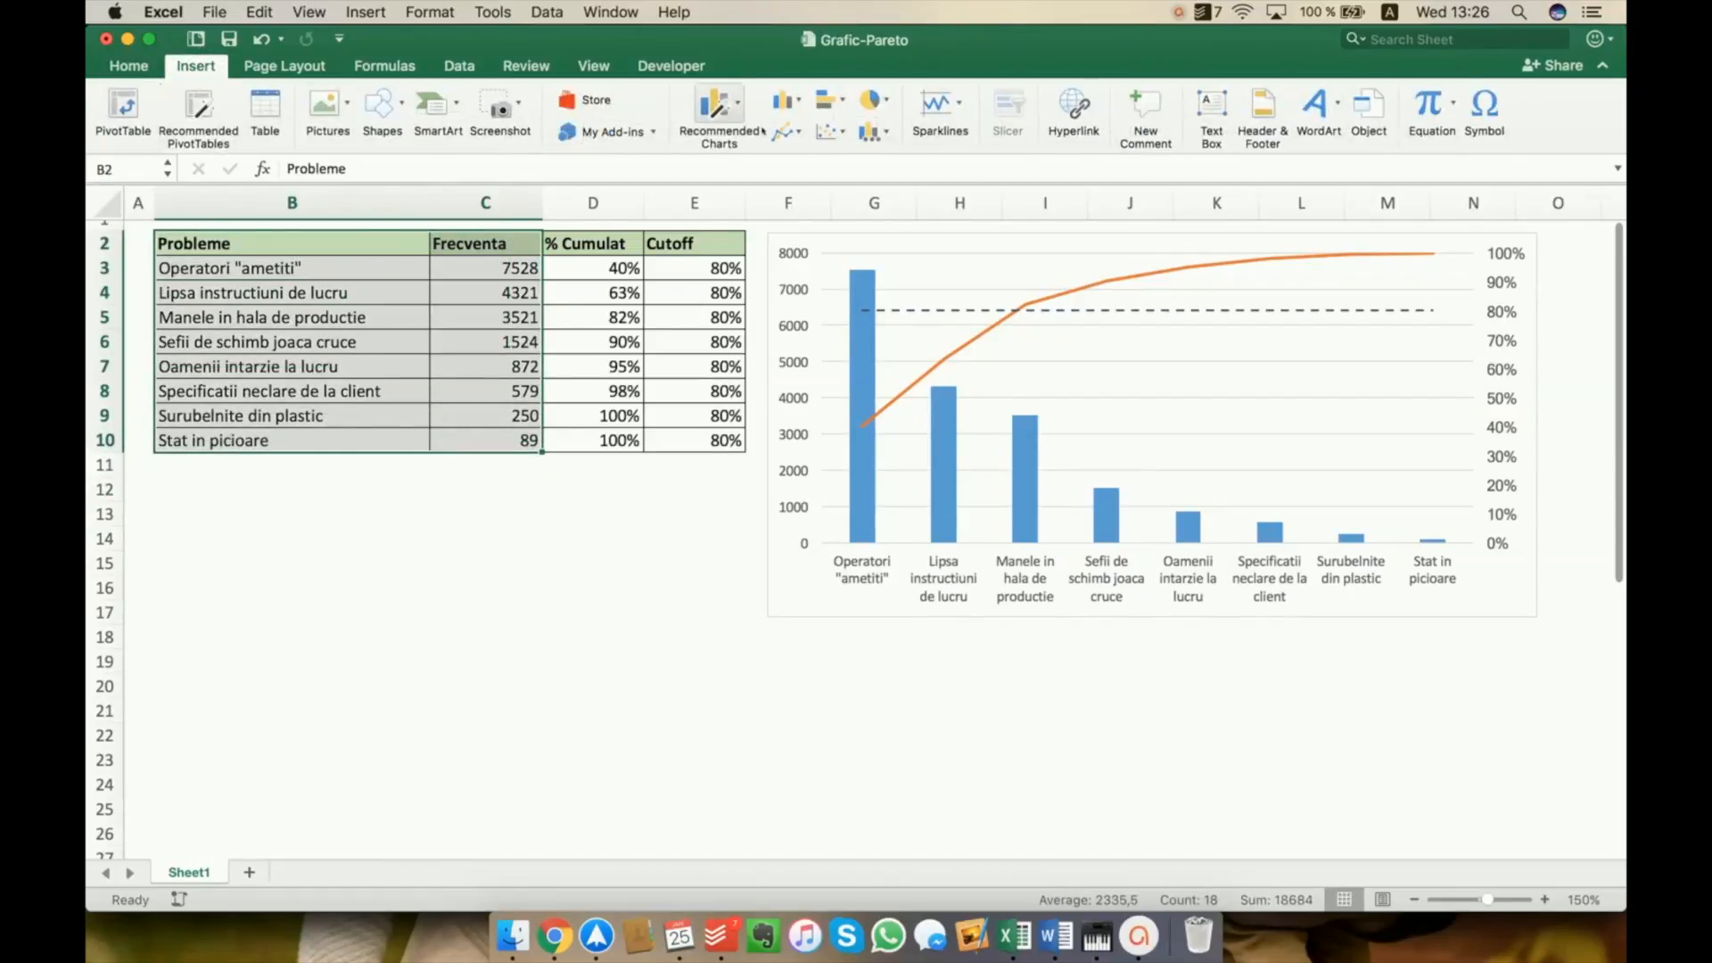
{"action": "left_click", "coordinate": [790, 100]}
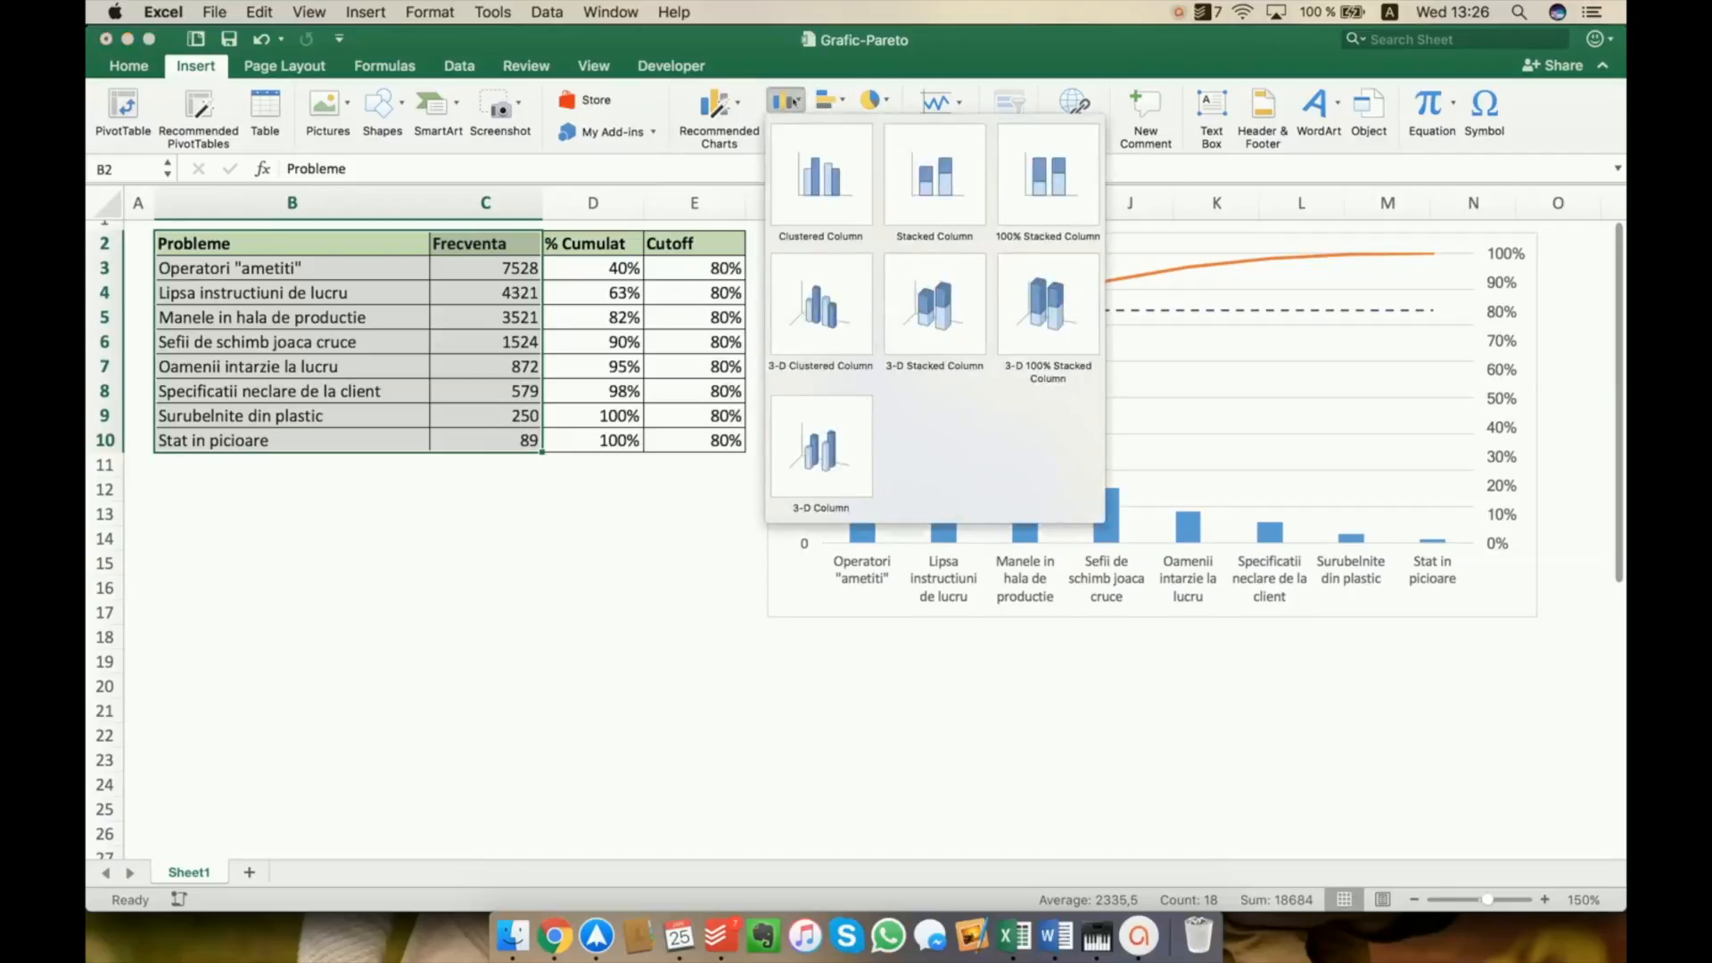
{"action": "left_click", "coordinate": [820, 176]}
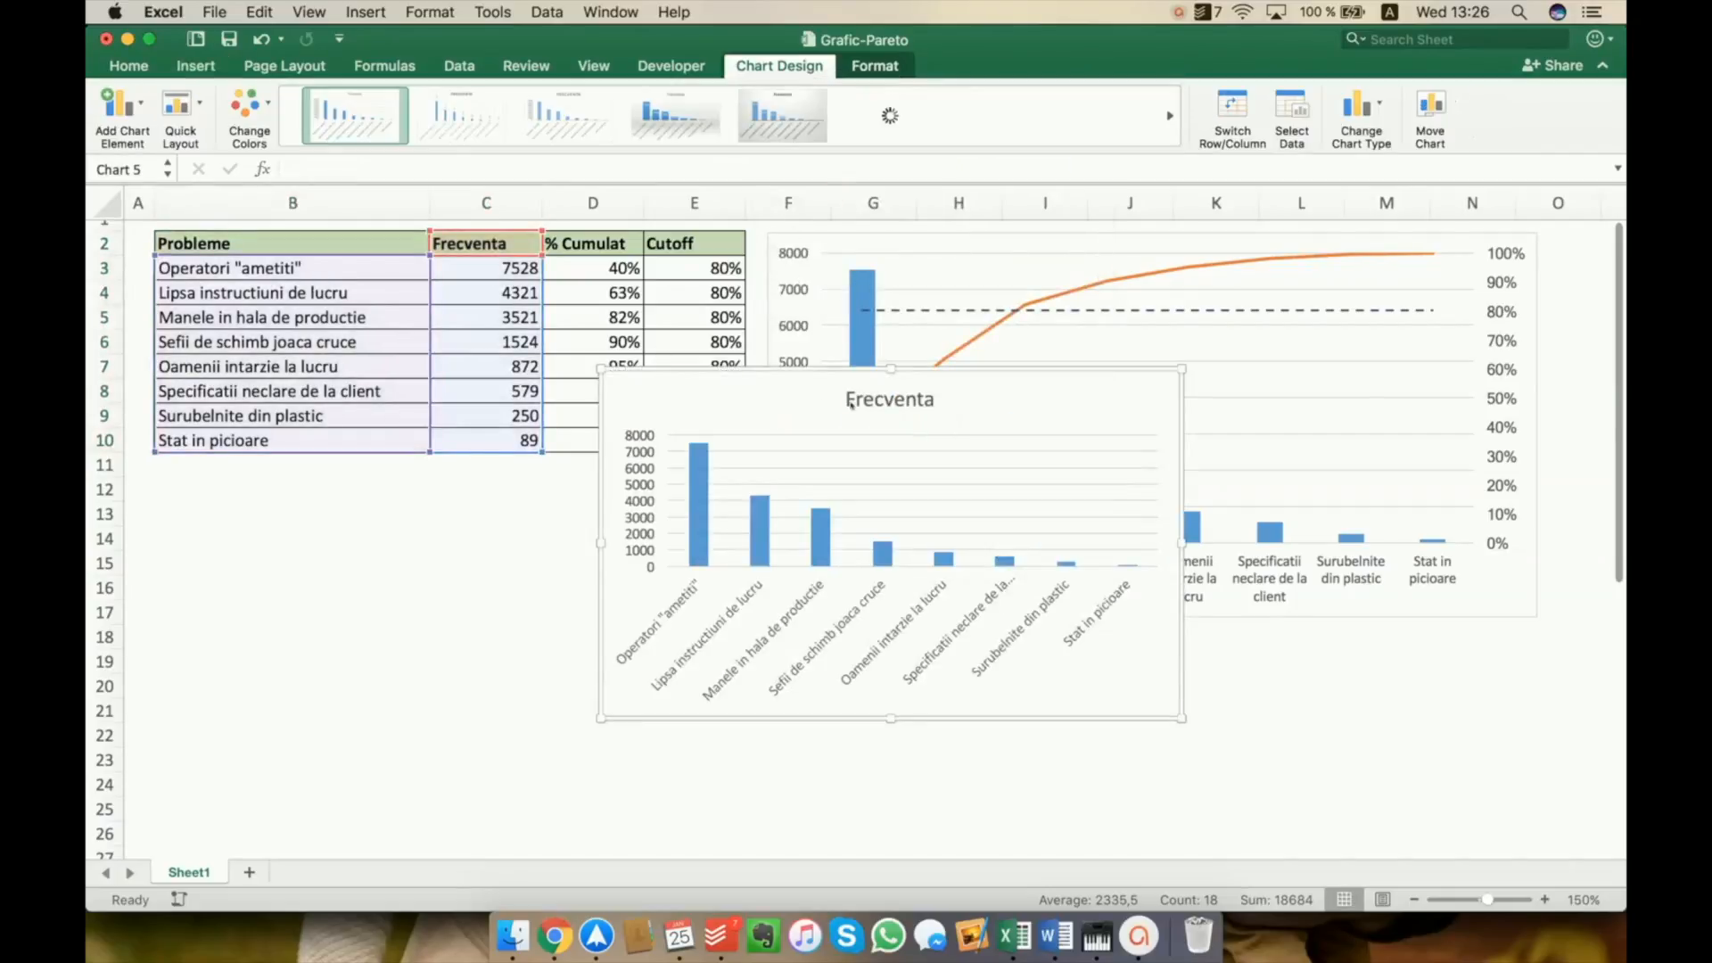
{"action": "left_click_drag", "start_coordinate": [798, 365], "coordinate": [368, 485]}
{"action": "left_click_drag", "start_coordinate": [729, 641], "coordinate": [749, 640]}
Delete the title of the new column chart below the table
{"action": "left_click", "coordinate": [448, 502]}
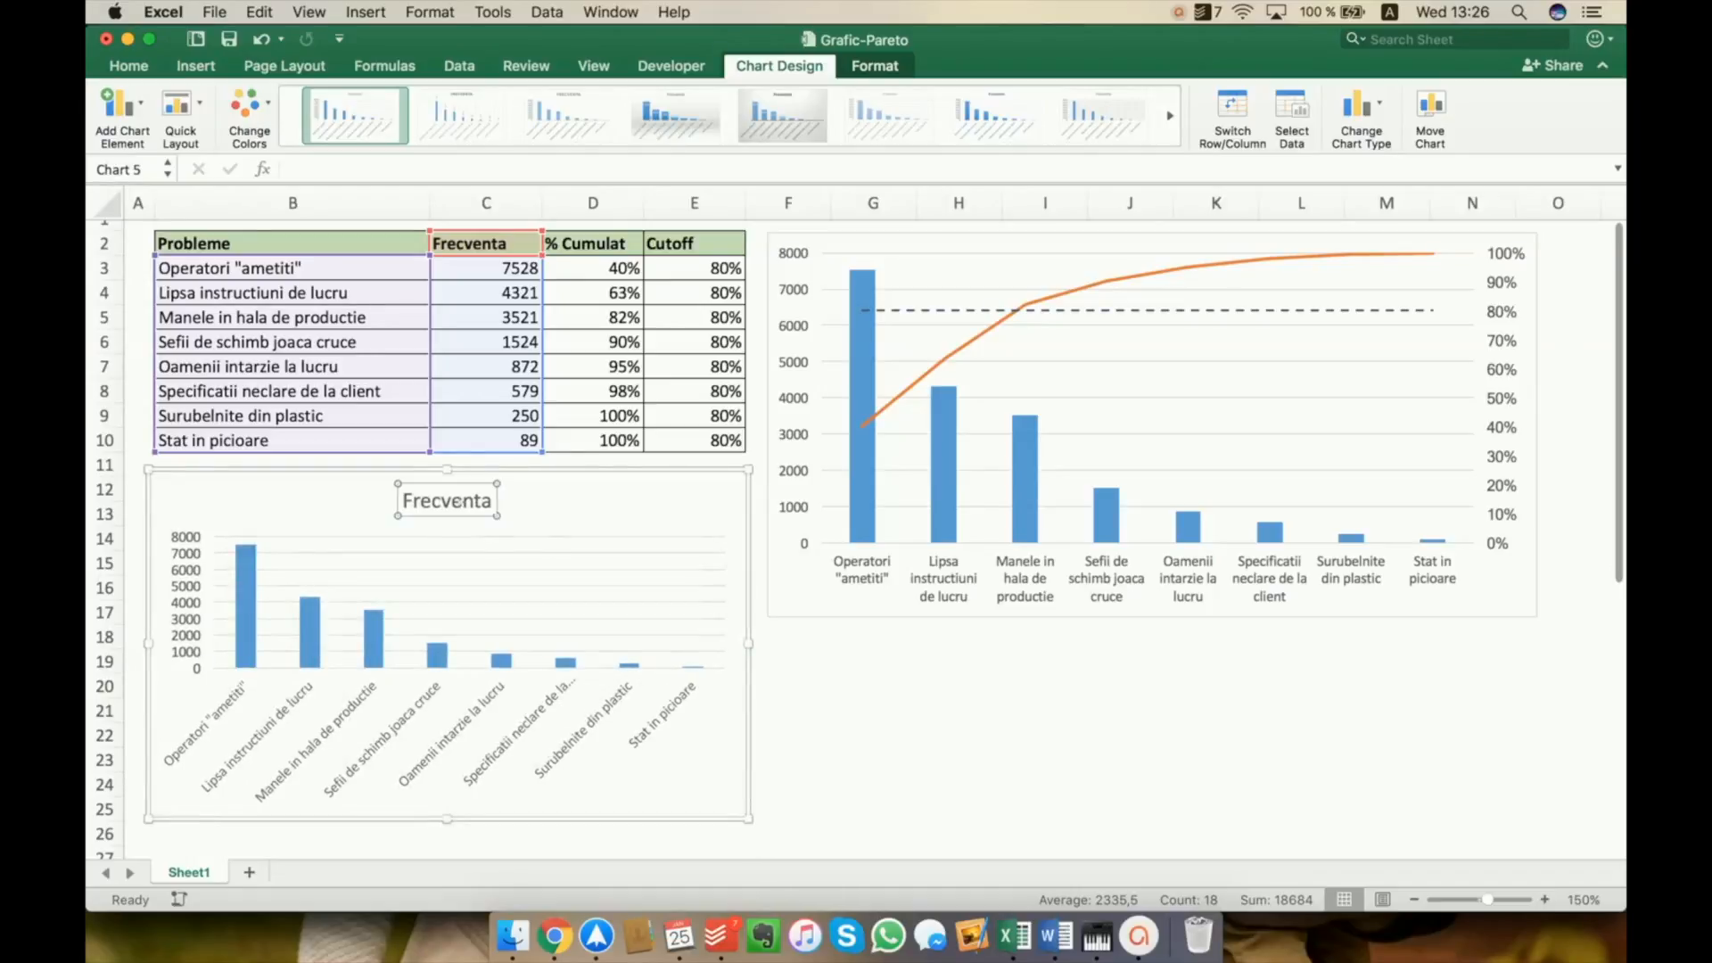
{"action": "key", "text": "Delete"}
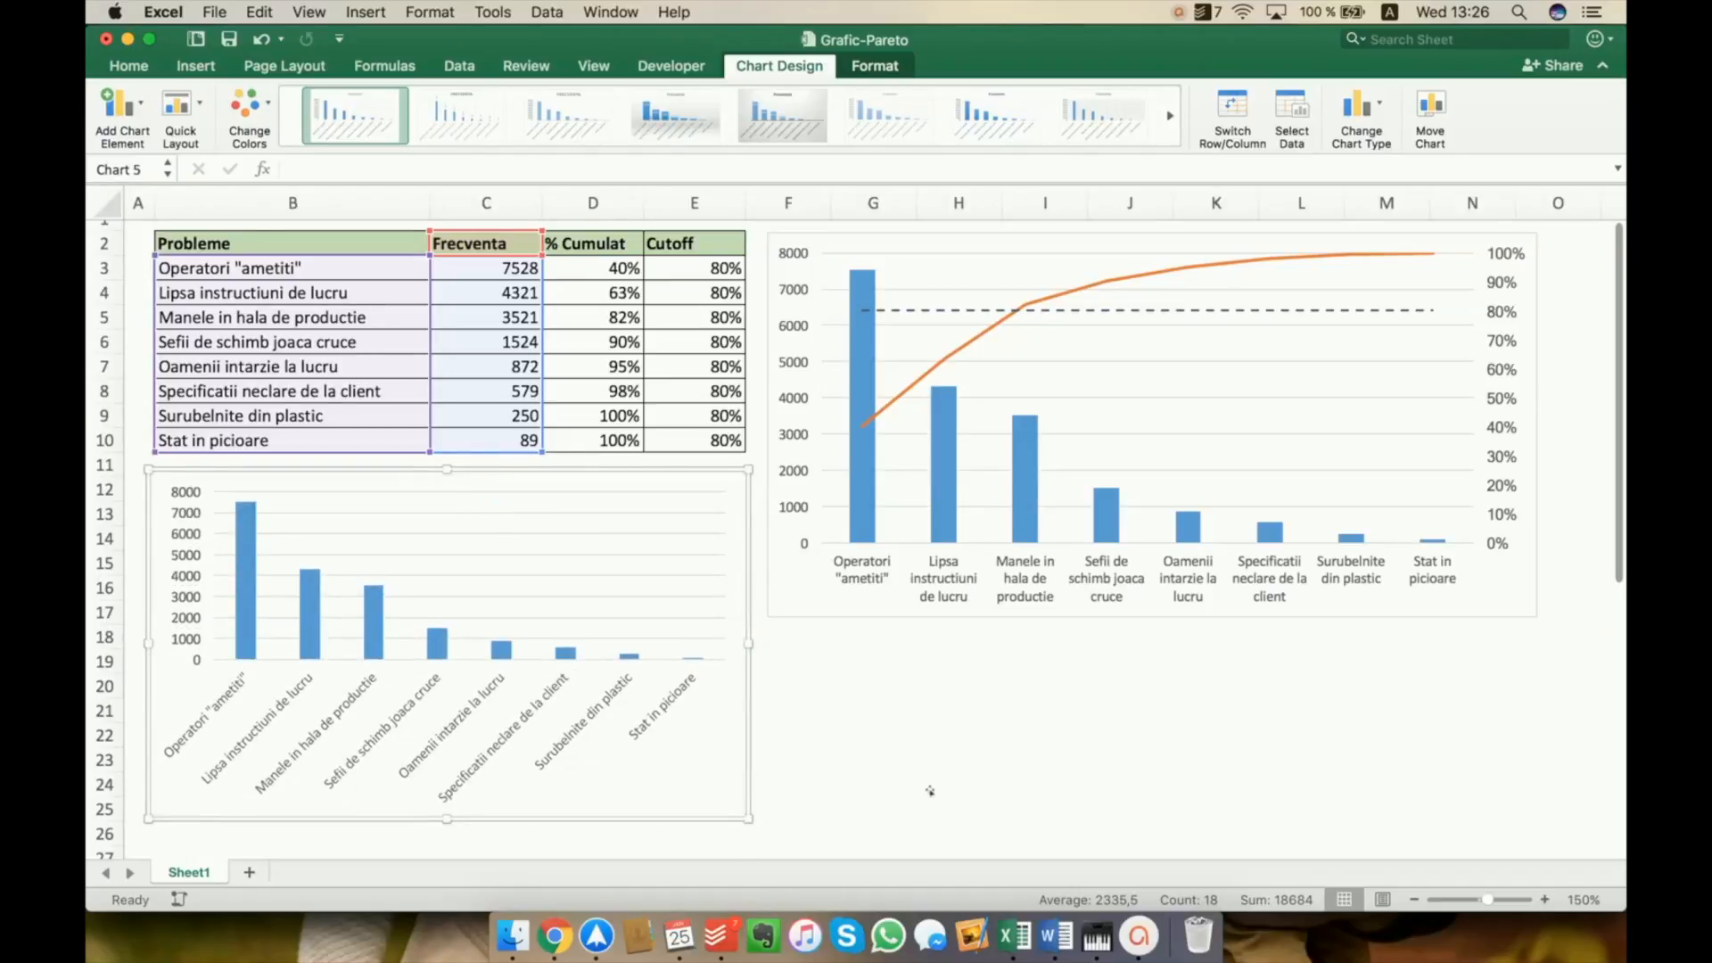
{"action": "left_click", "coordinate": [874, 759]}
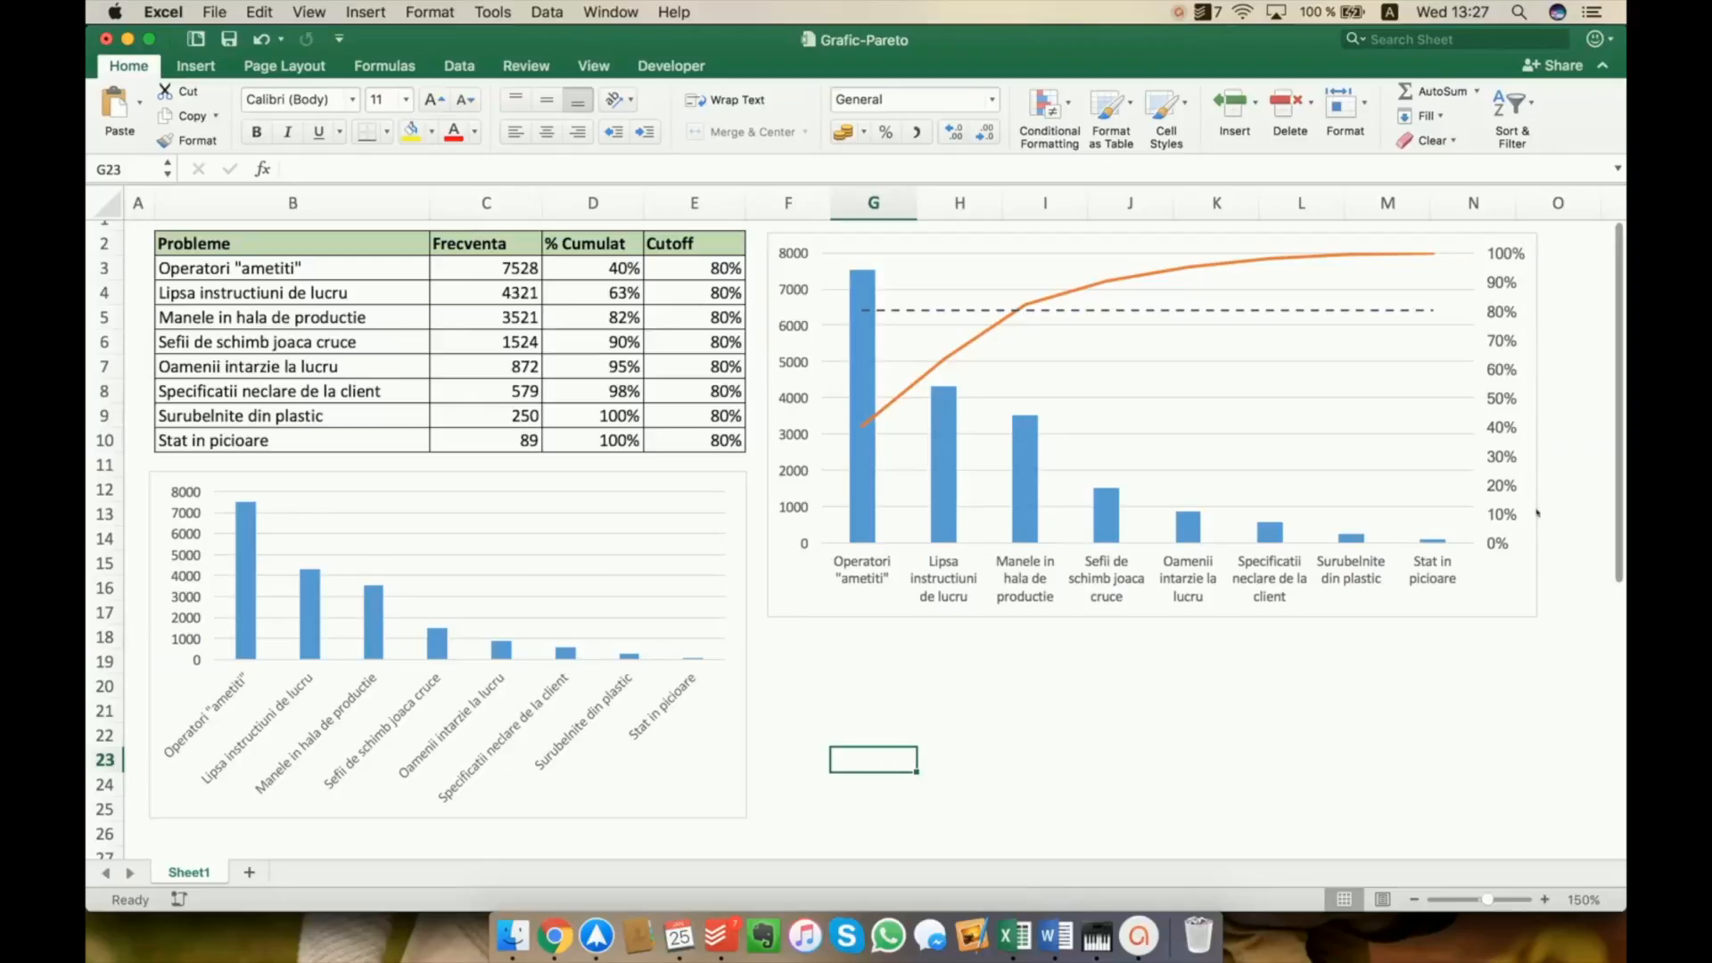
Add the % Cumulat column (D2:D10) to the new chart as a second data series by copying it in
{"action": "left_click", "coordinate": [593, 267]}
{"action": "left_click_drag", "start_coordinate": [593, 244], "coordinate": [594, 440]}
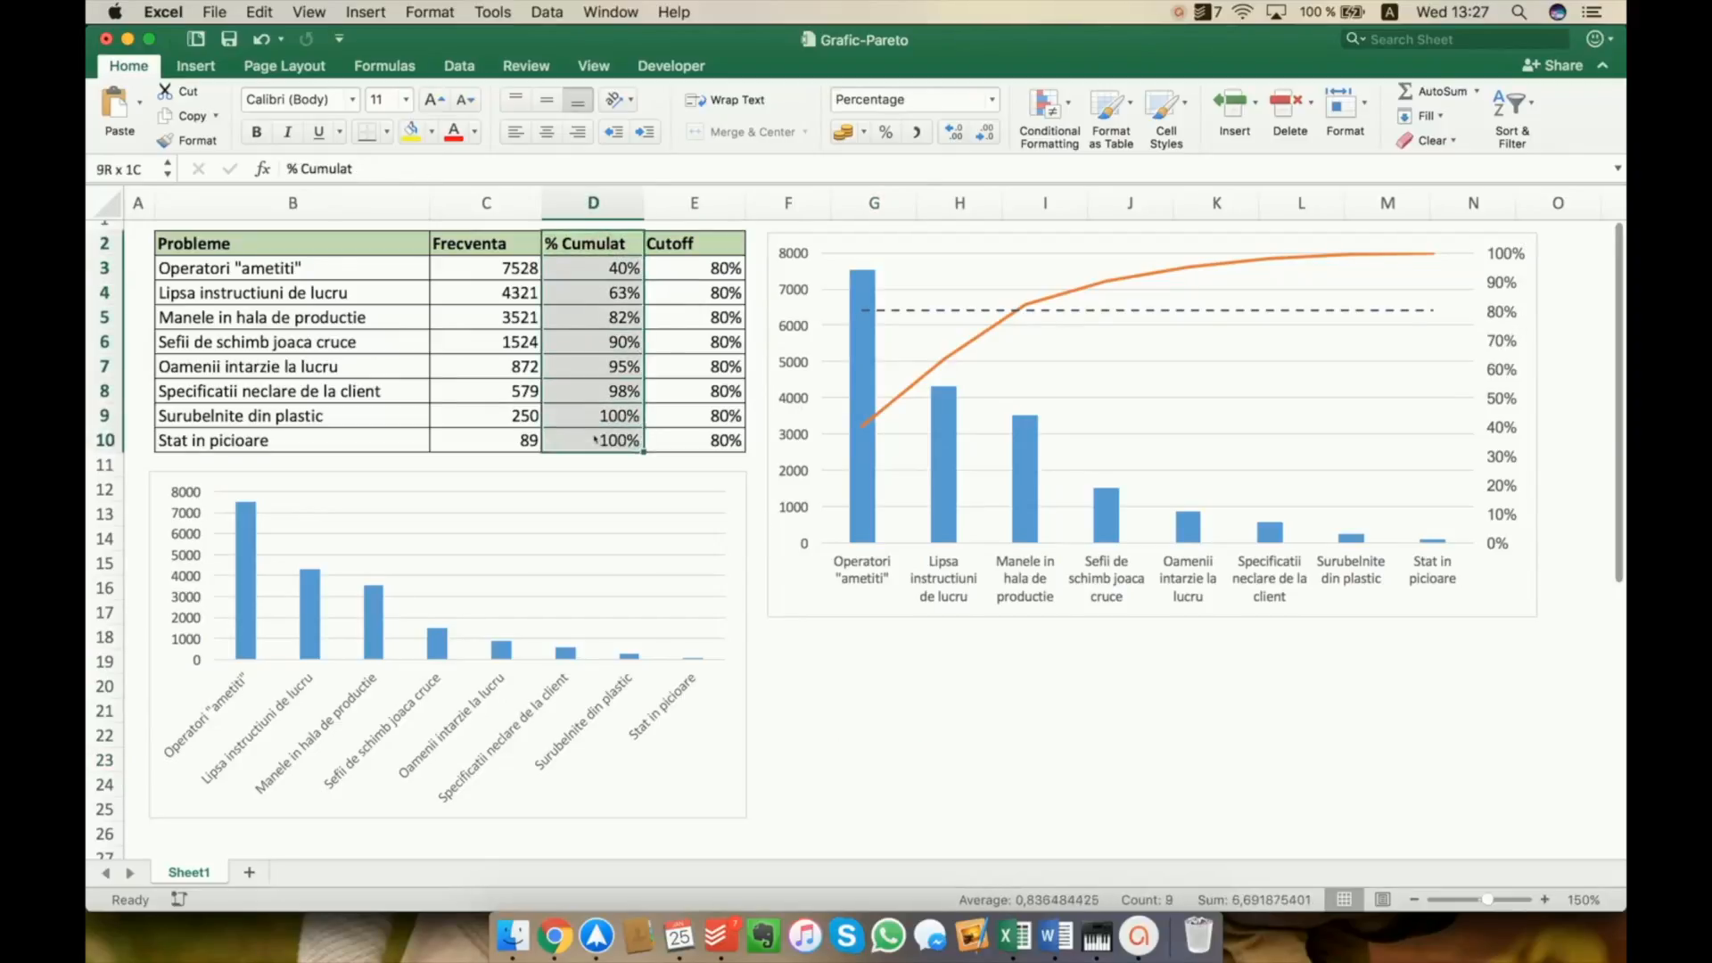
{"action": "key", "text": "super+c"}
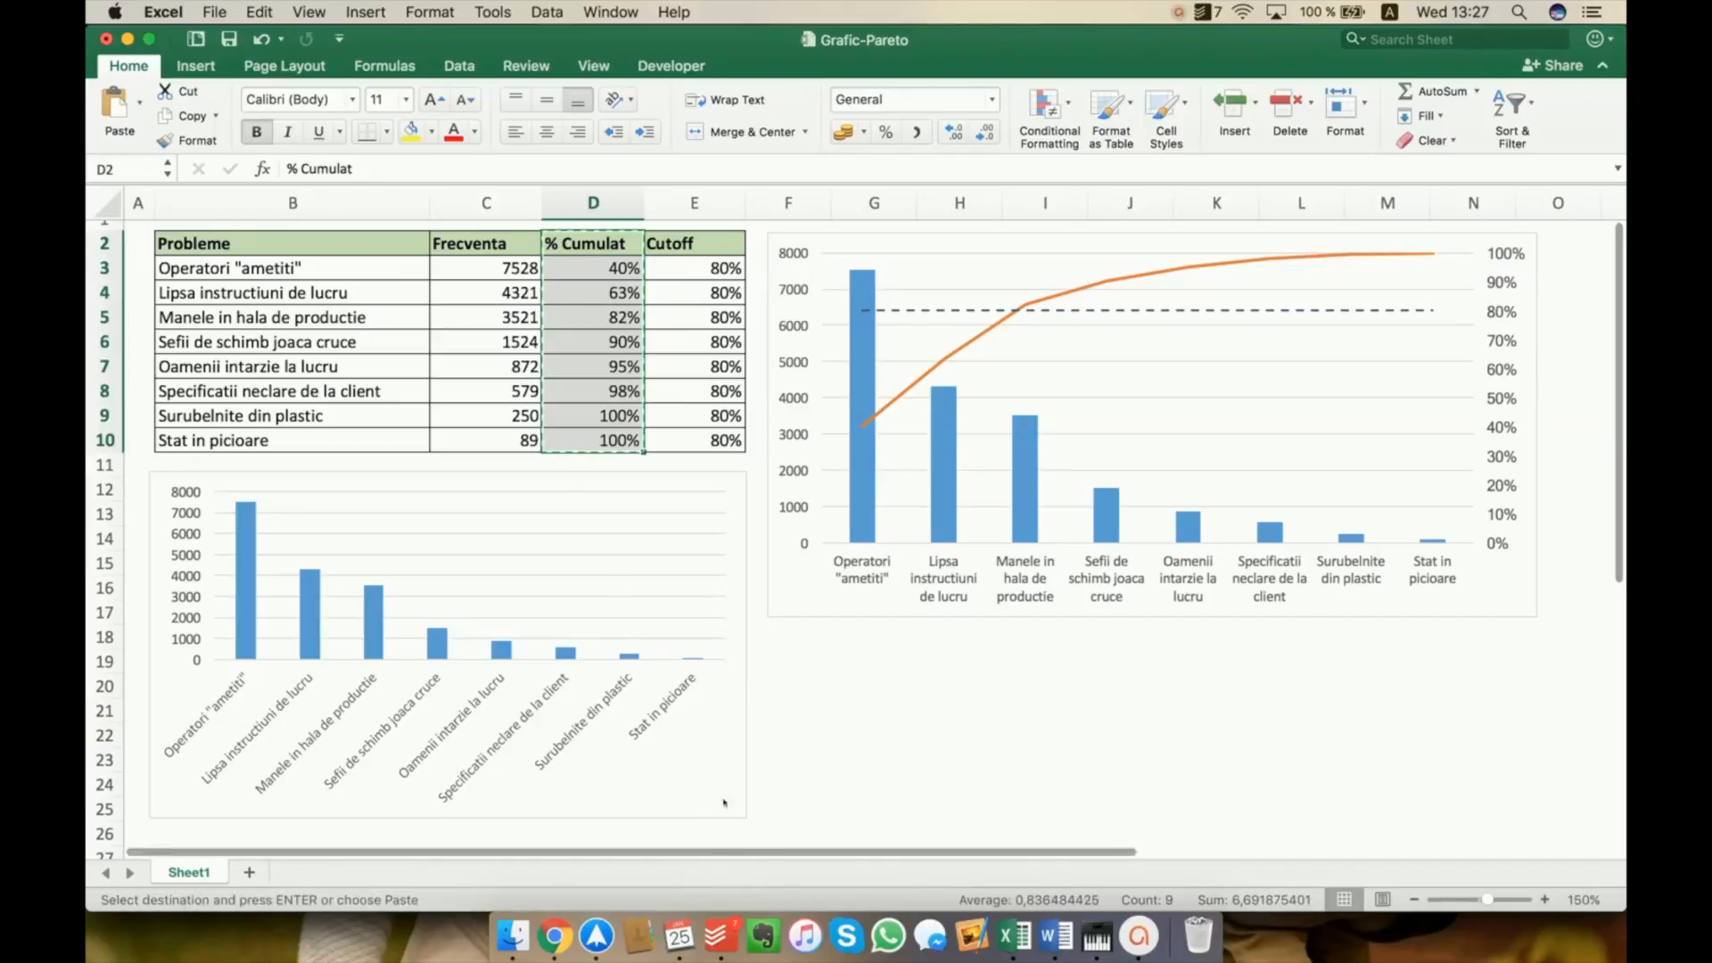
{"action": "left_click", "coordinate": [721, 793]}
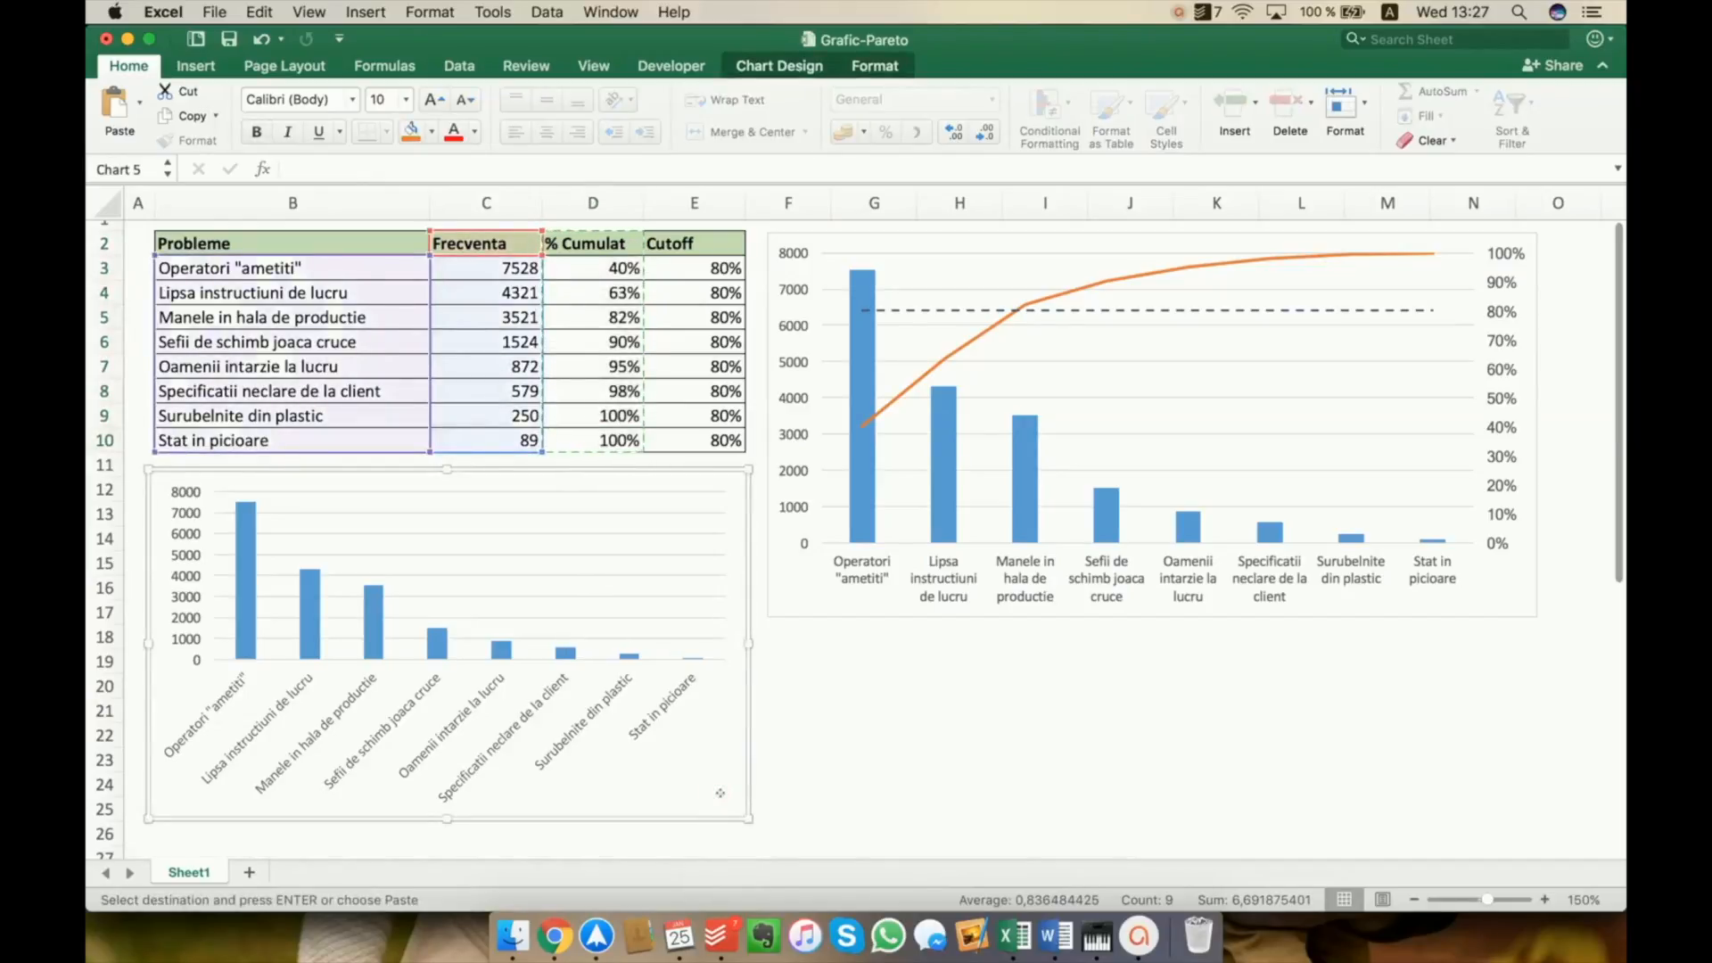
{"action": "key", "text": "super+v"}
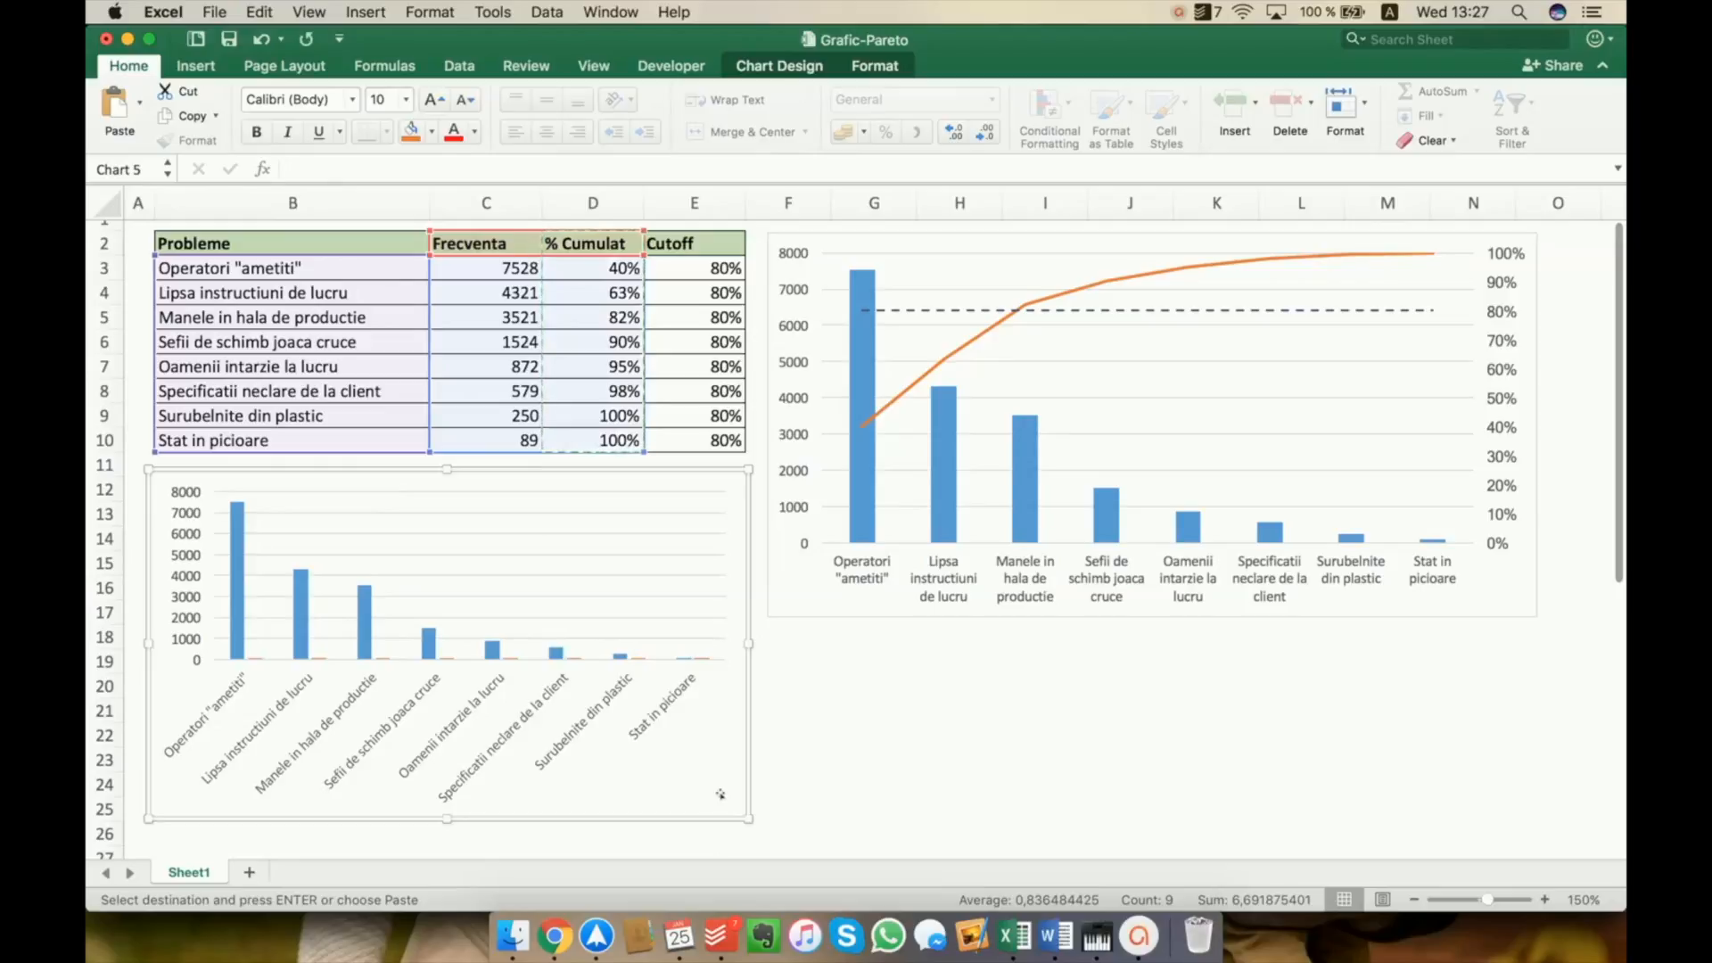
{"action": "left_click", "coordinate": [363, 618]}
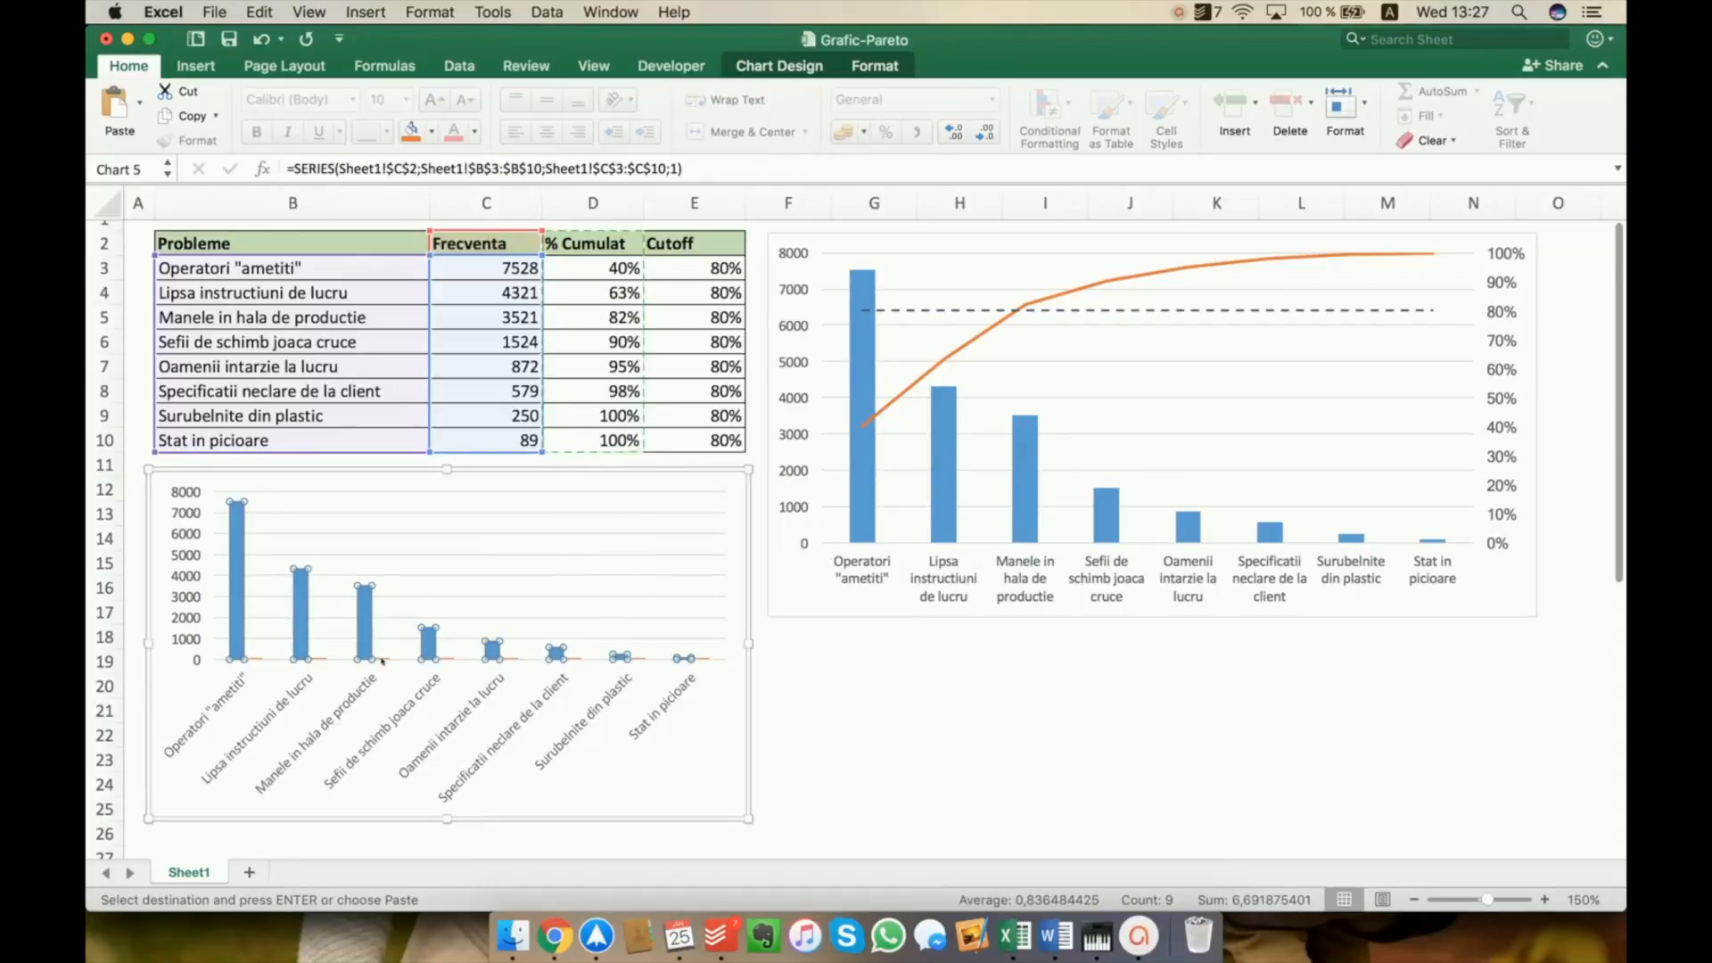
{"action": "left_click", "coordinate": [382, 661]}
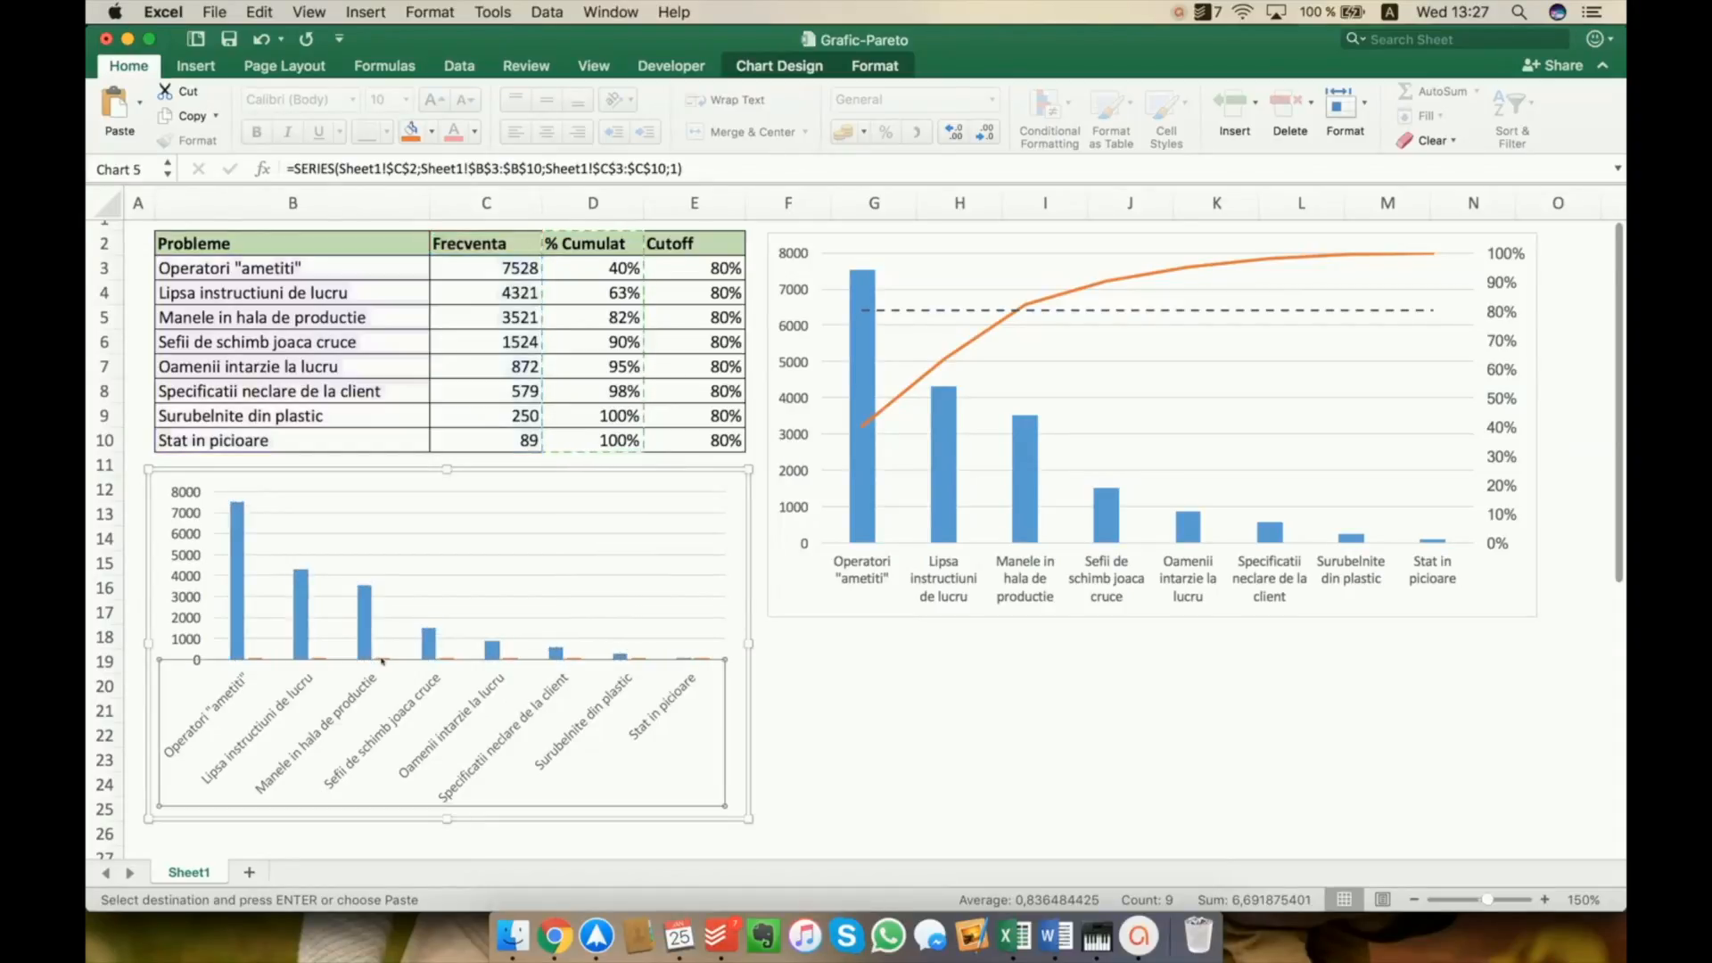
{"action": "left_click", "coordinate": [324, 654]}
{"action": "left_click", "coordinate": [326, 655]}
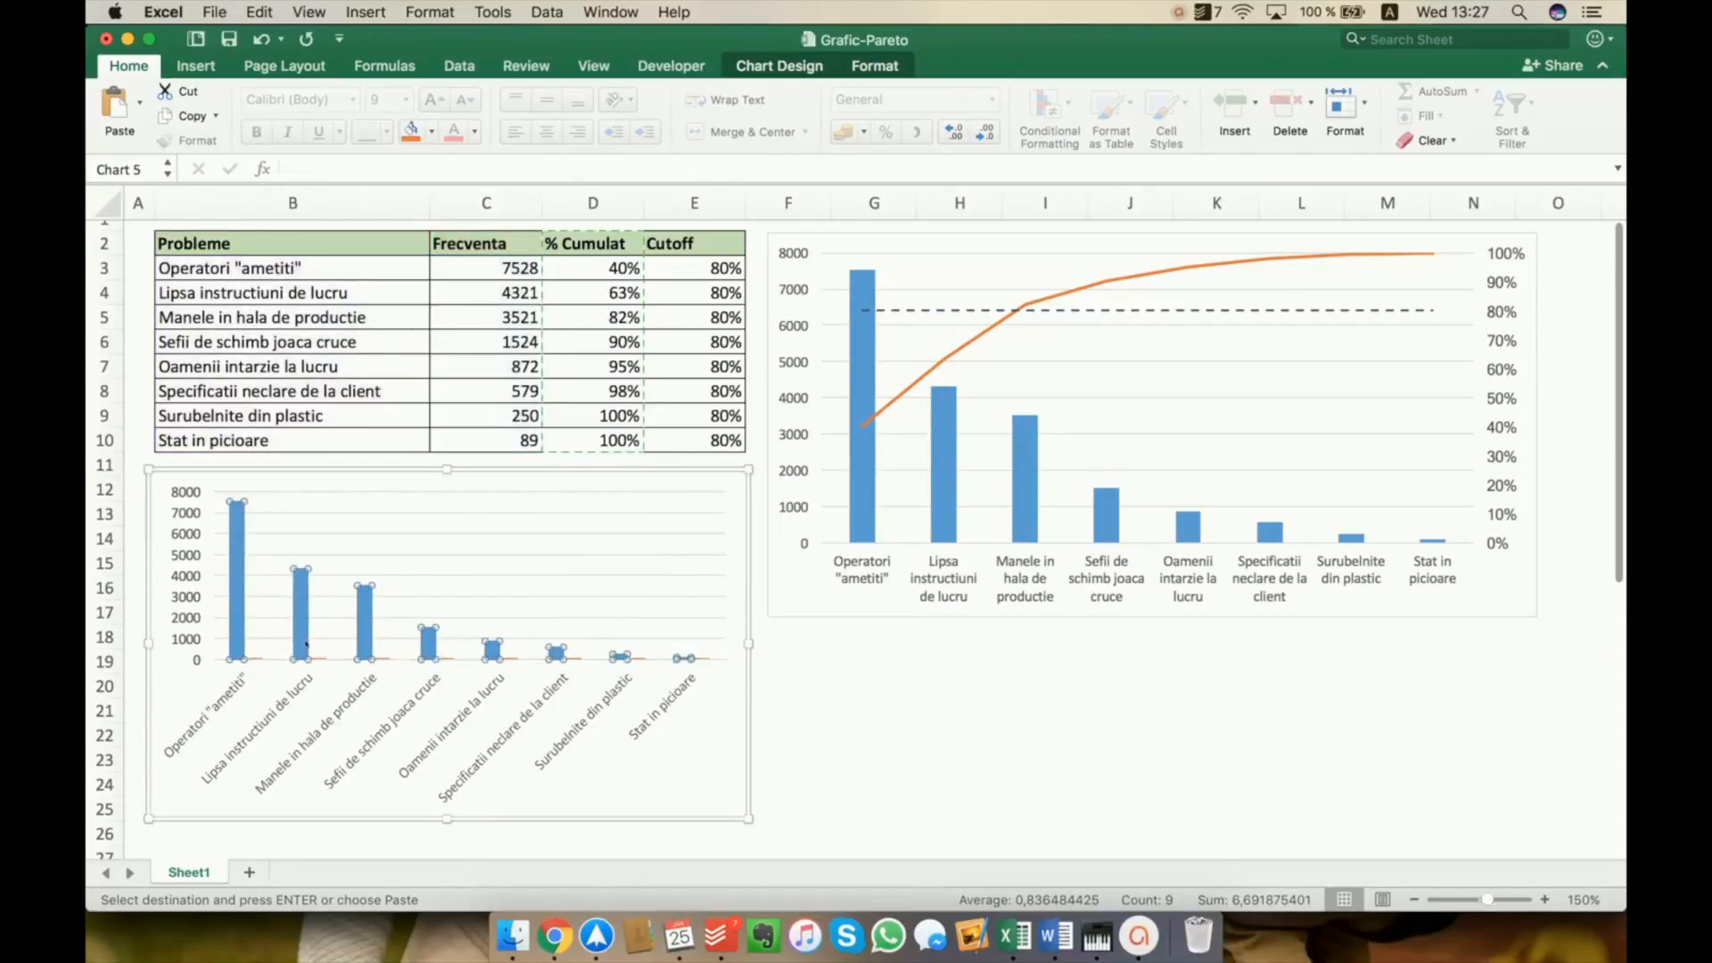
{"action": "left_click", "coordinate": [813, 740]}
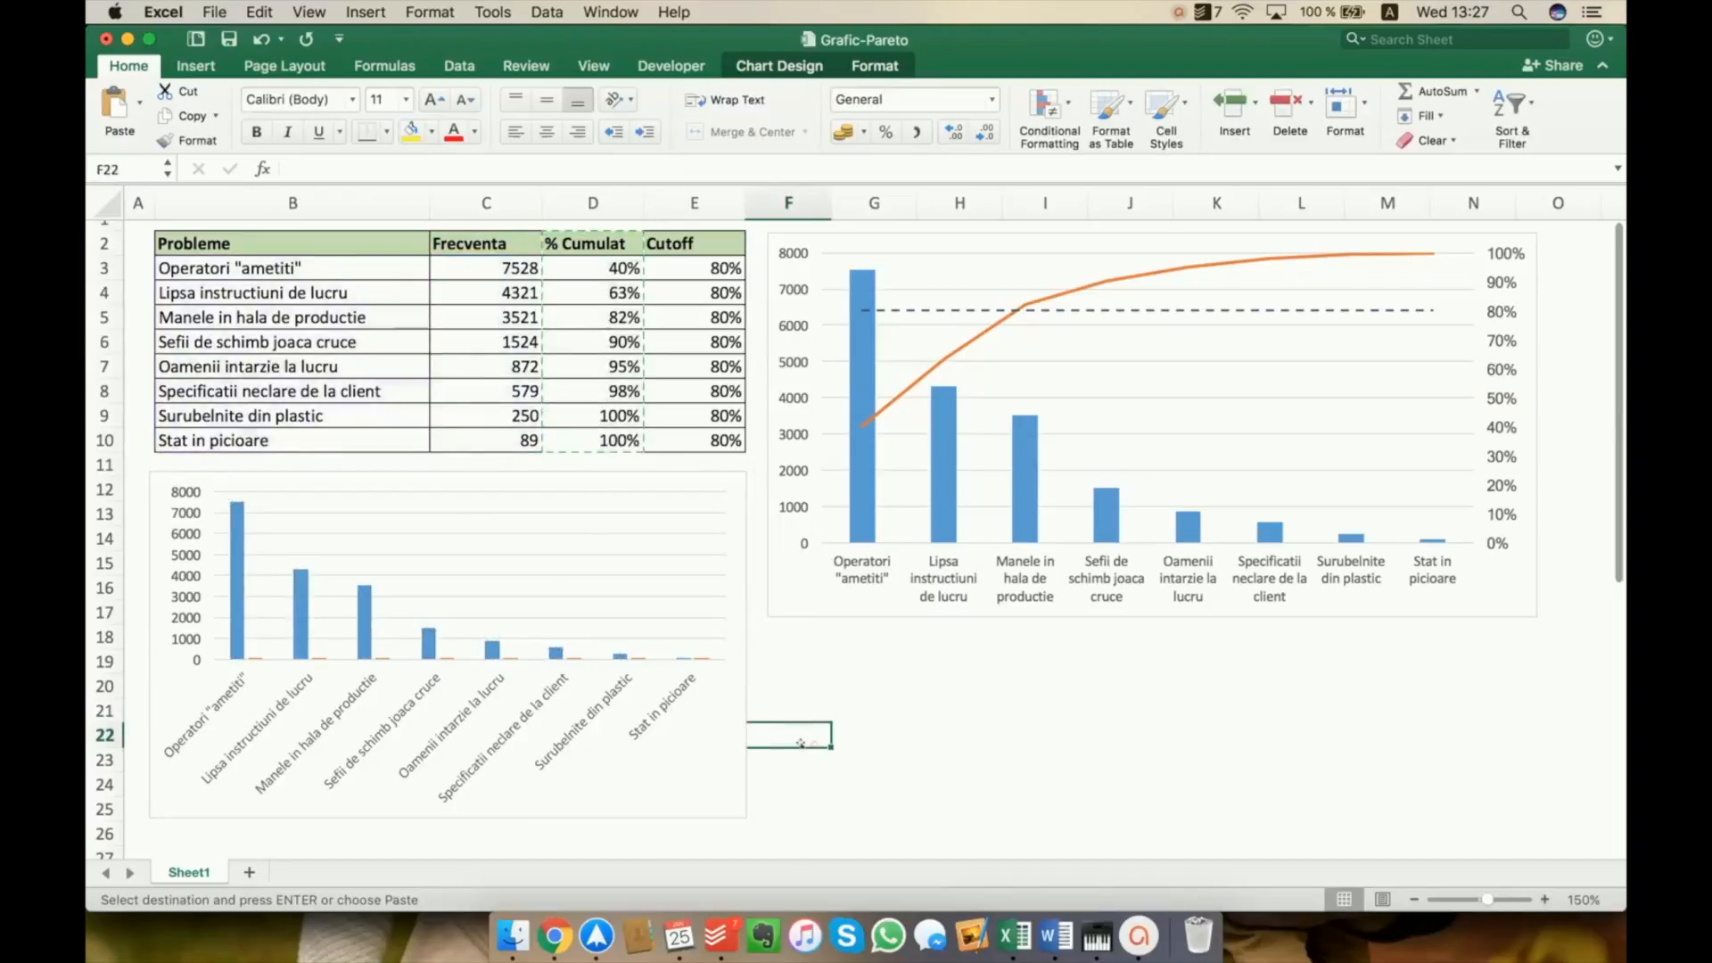
Plot the % Cumulat series of the new chart on the secondary axis
{"action": "left_click", "coordinate": [307, 612]}
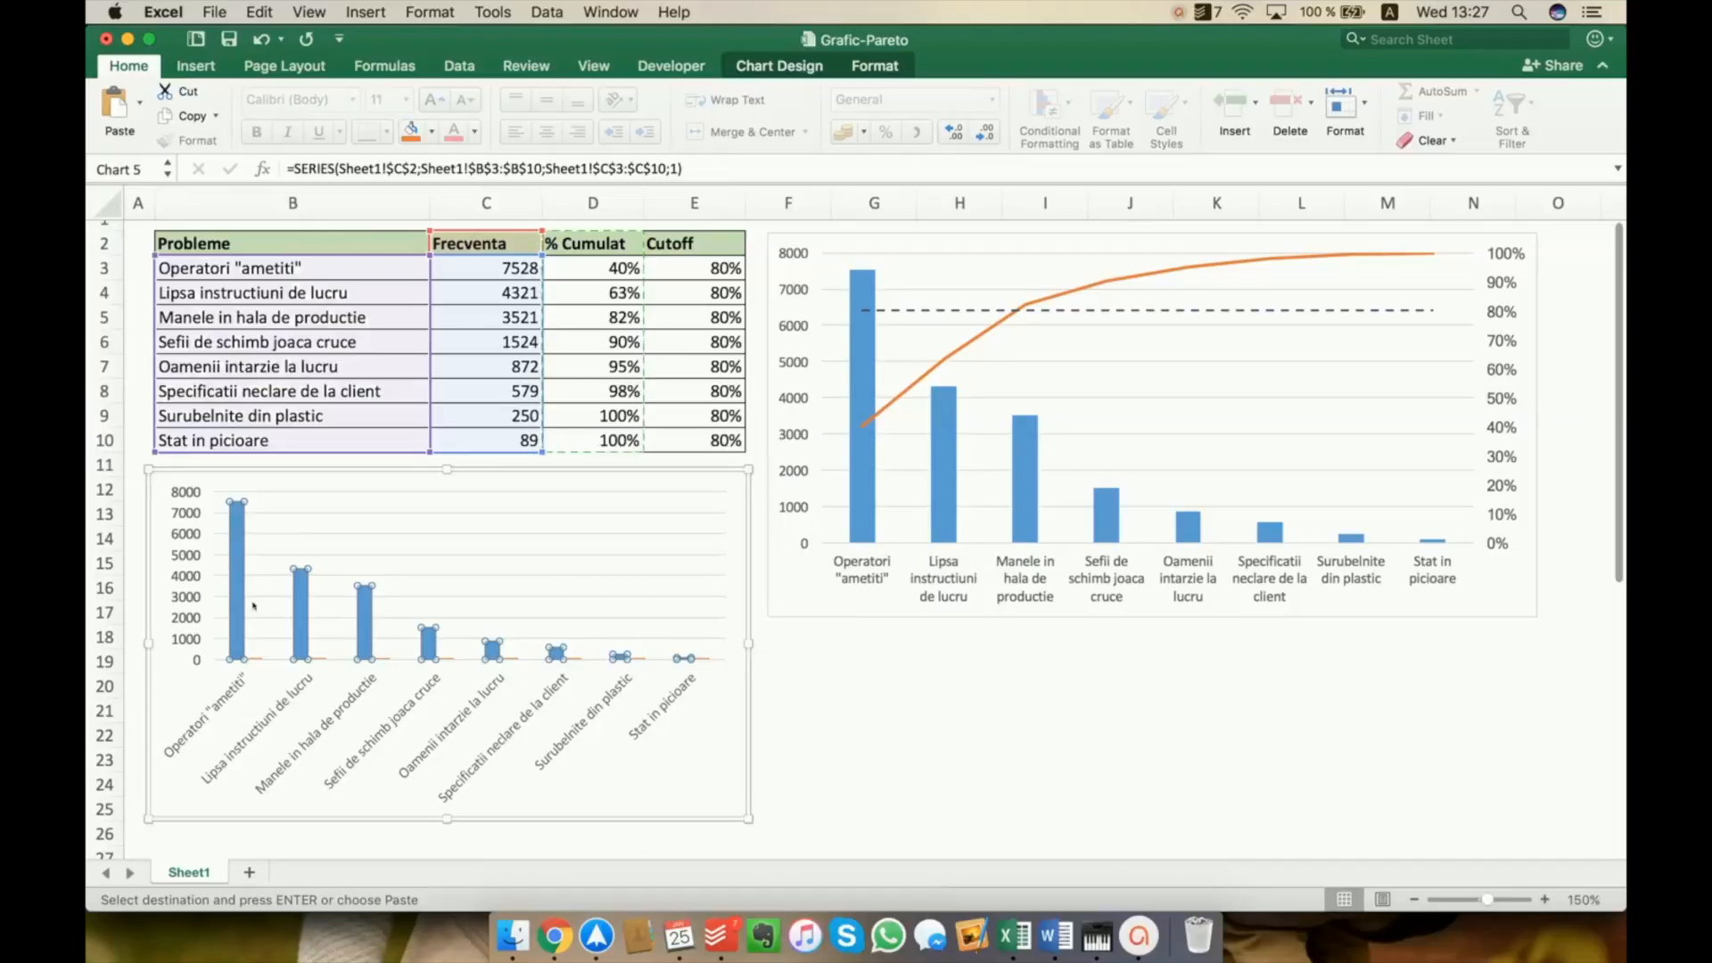
{"action": "key", "text": "super+v"}
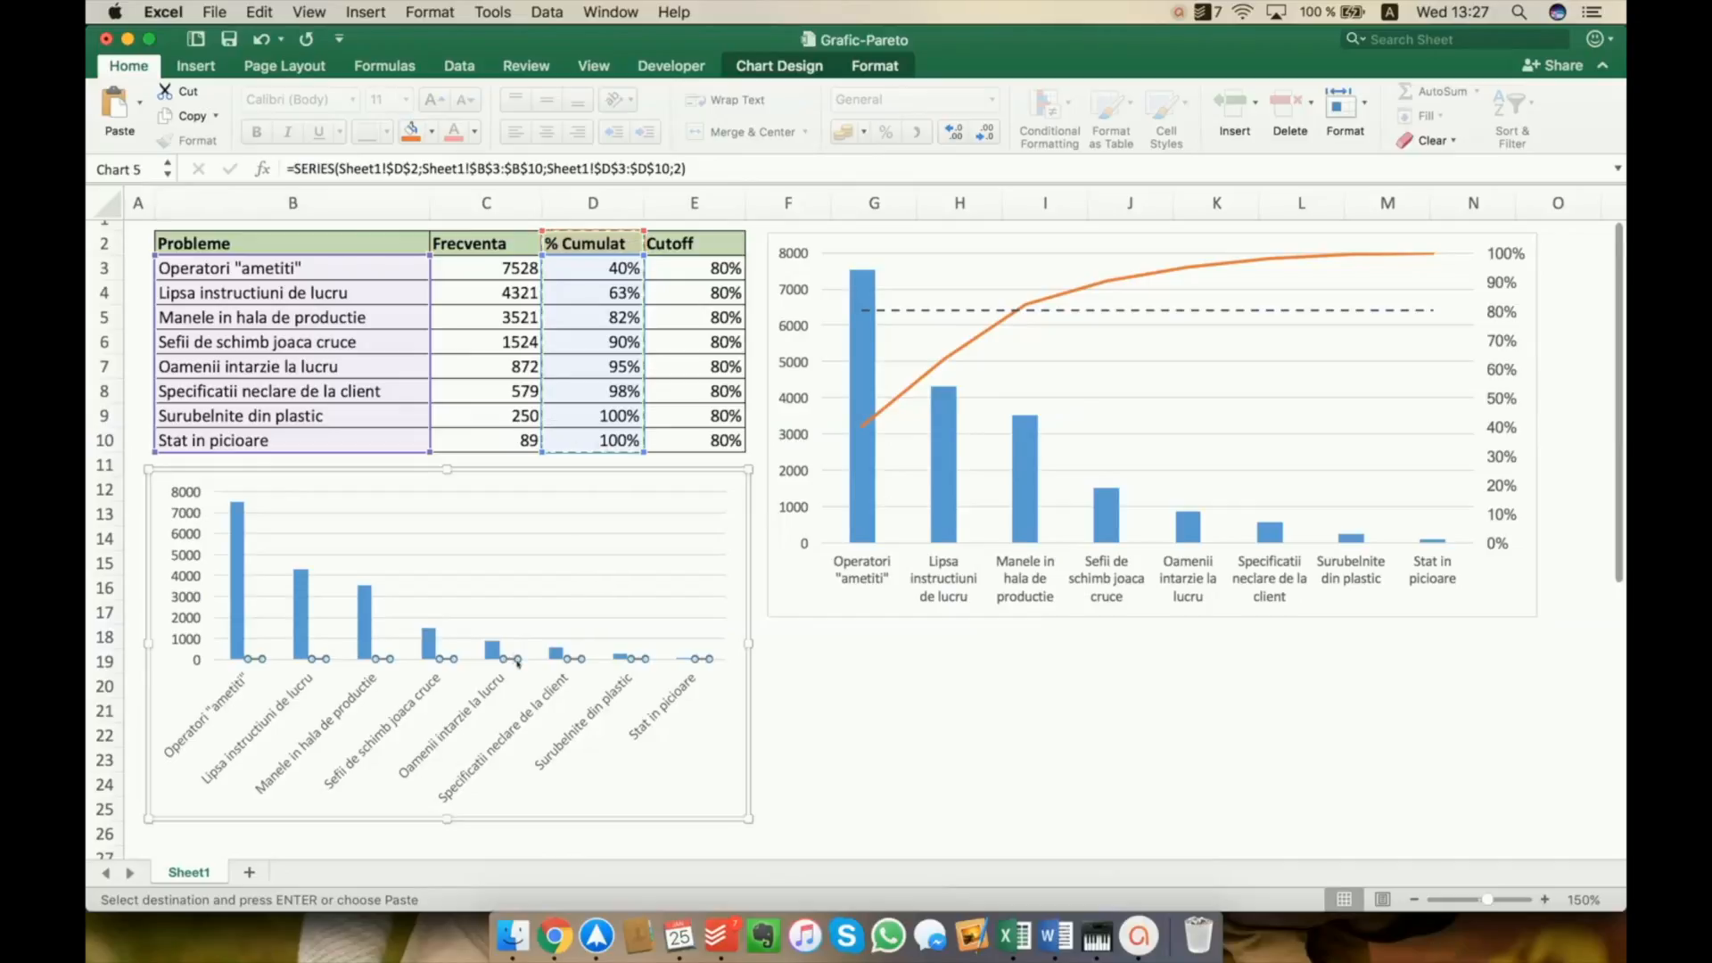
{"action": "right_click", "coordinate": [519, 660]}
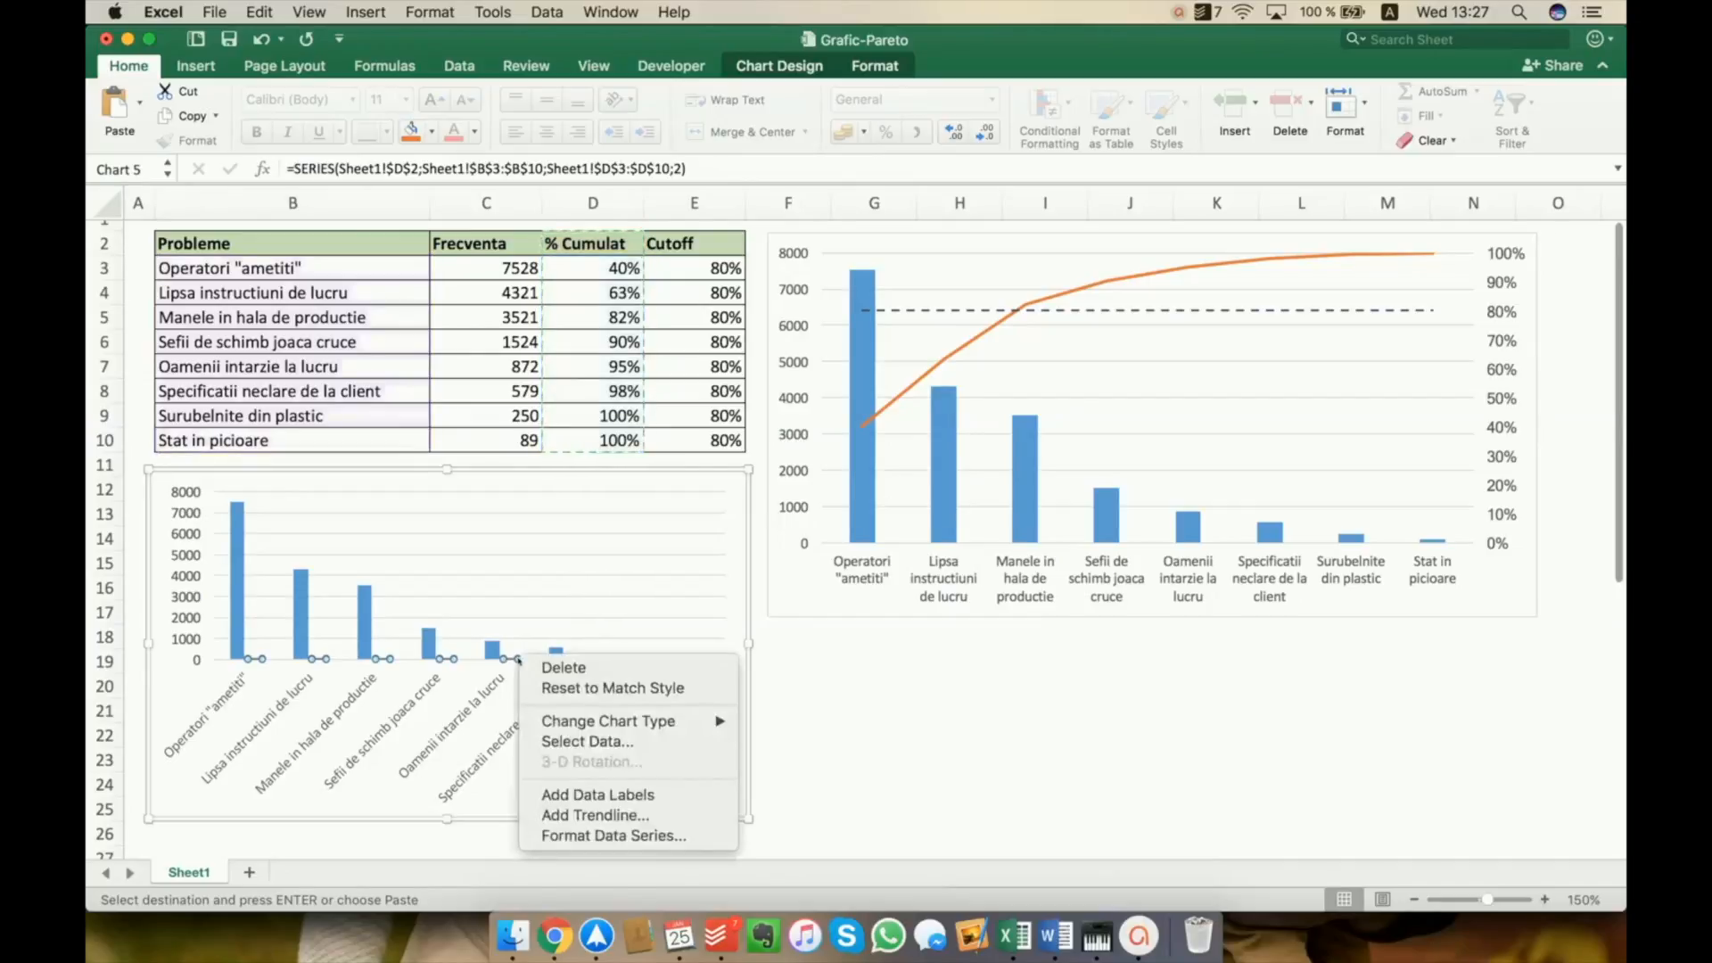
{"action": "left_click", "coordinate": [615, 836]}
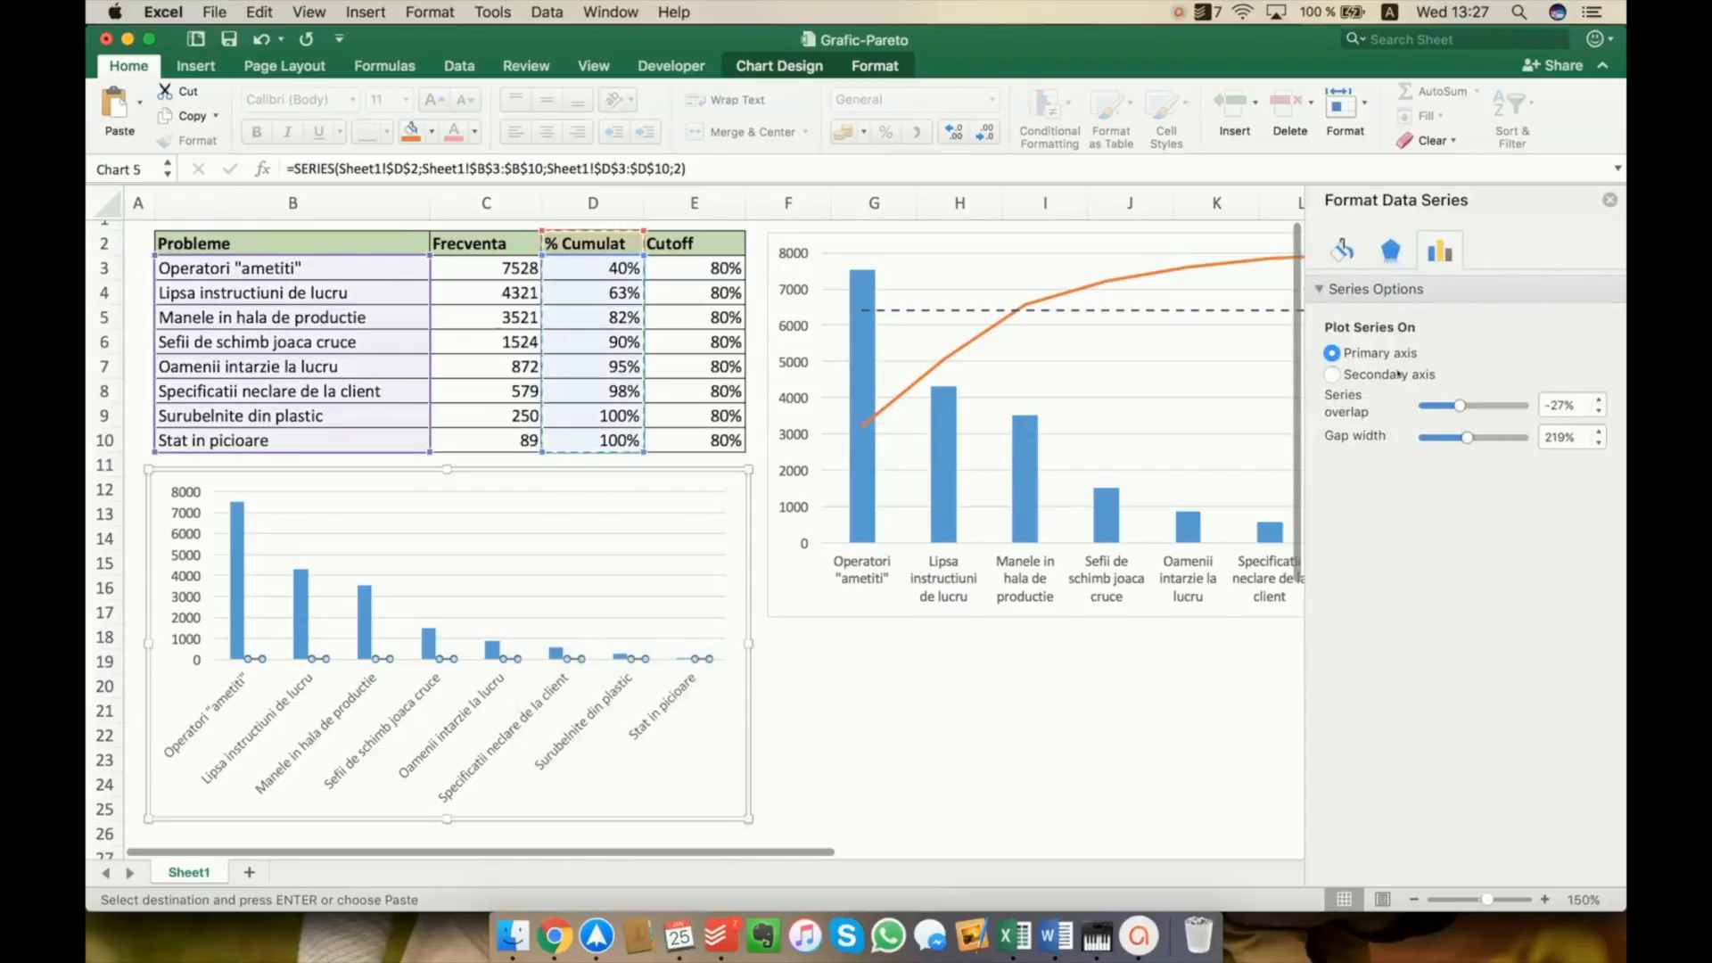
{"action": "left_click", "coordinate": [1398, 374]}
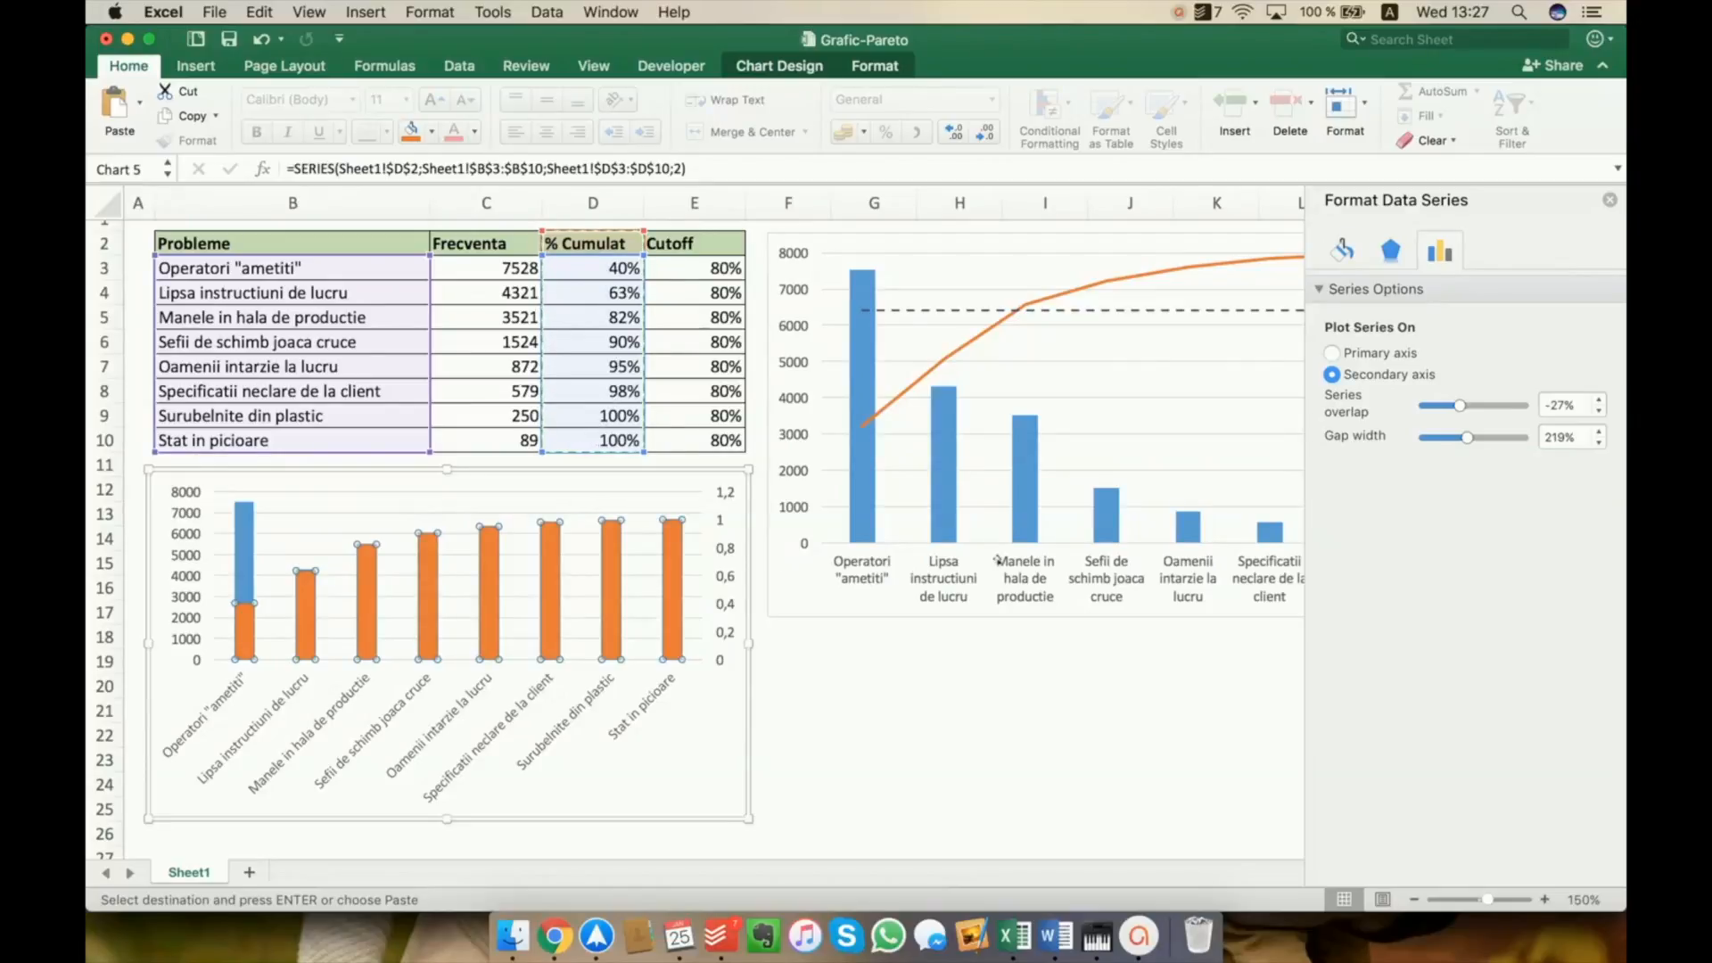
Change the chart type of the % Cumulat series to a line
{"action": "right_click", "coordinate": [678, 554]}
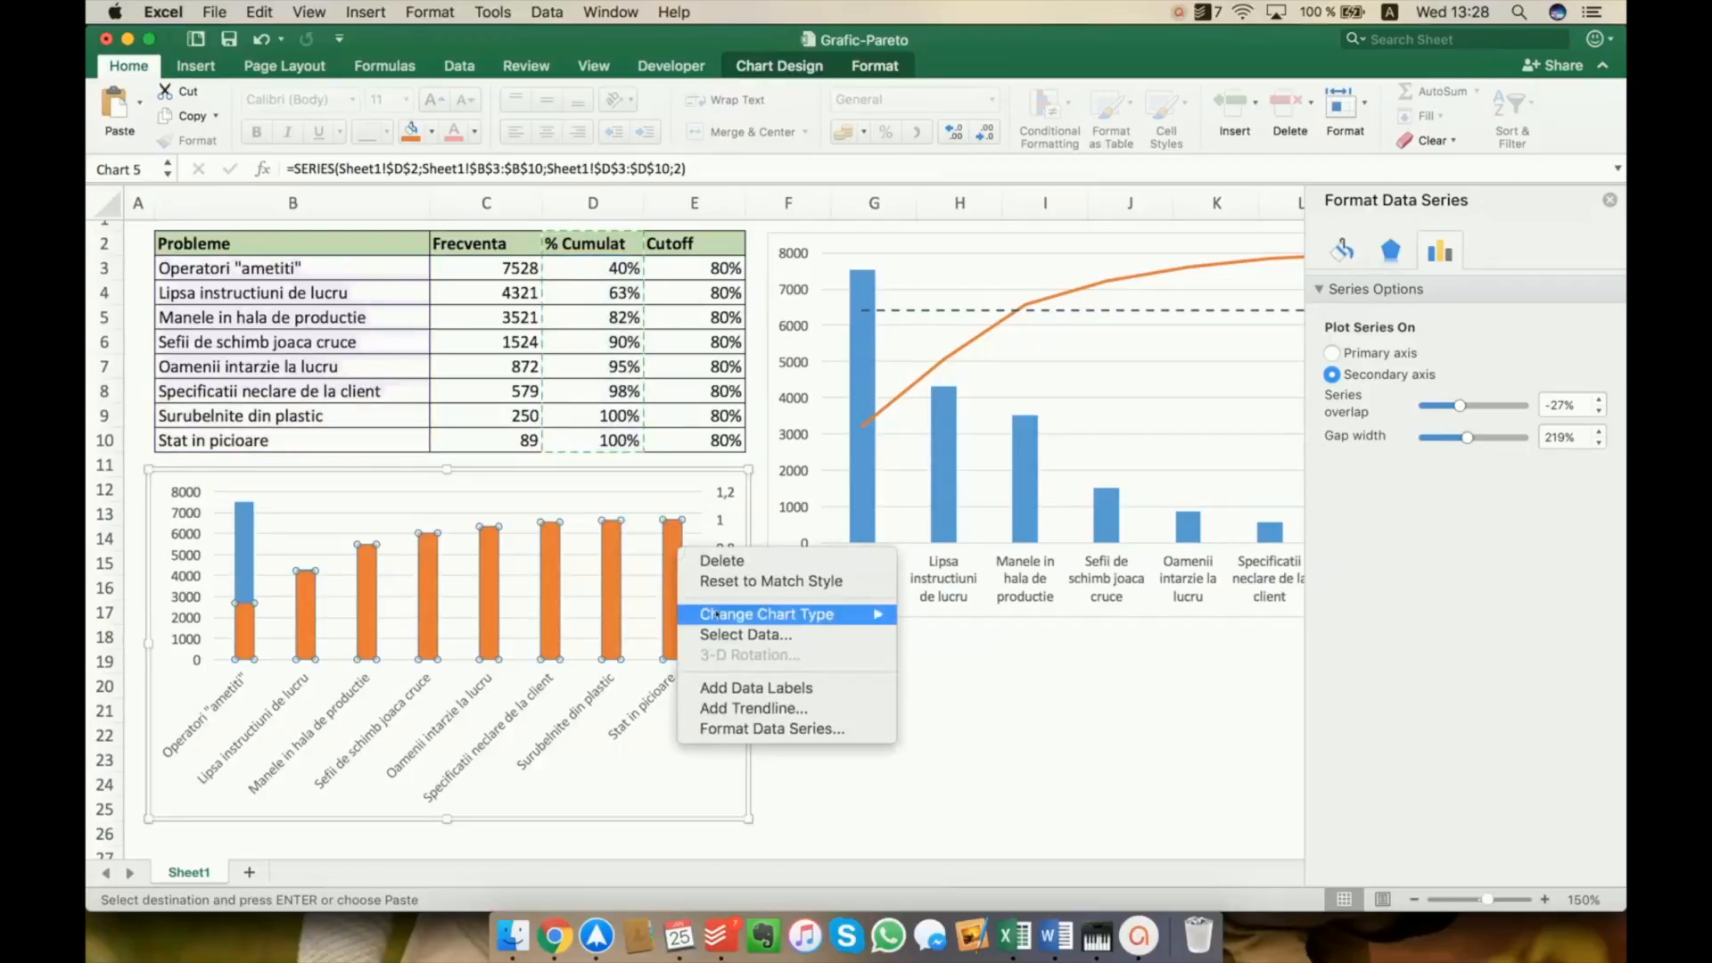
{"action": "mouse_move", "coordinate": [716, 615]}
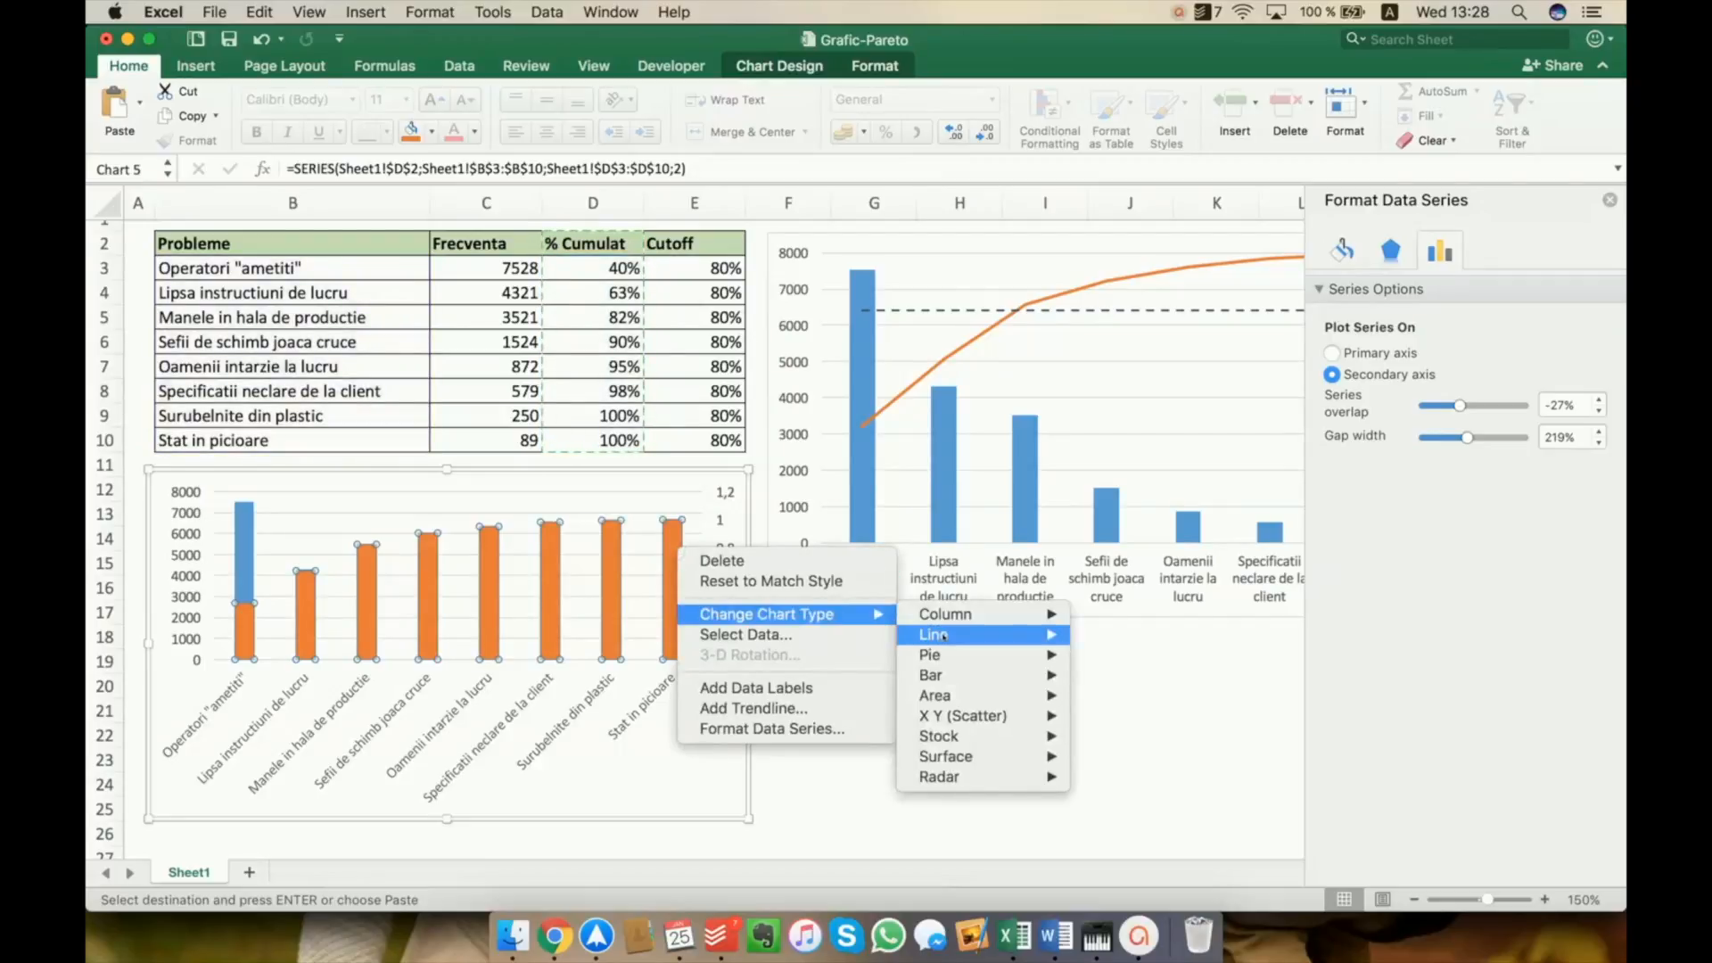
{"action": "mouse_move", "coordinate": [936, 634]}
{"action": "left_click", "coordinate": [1138, 563]}
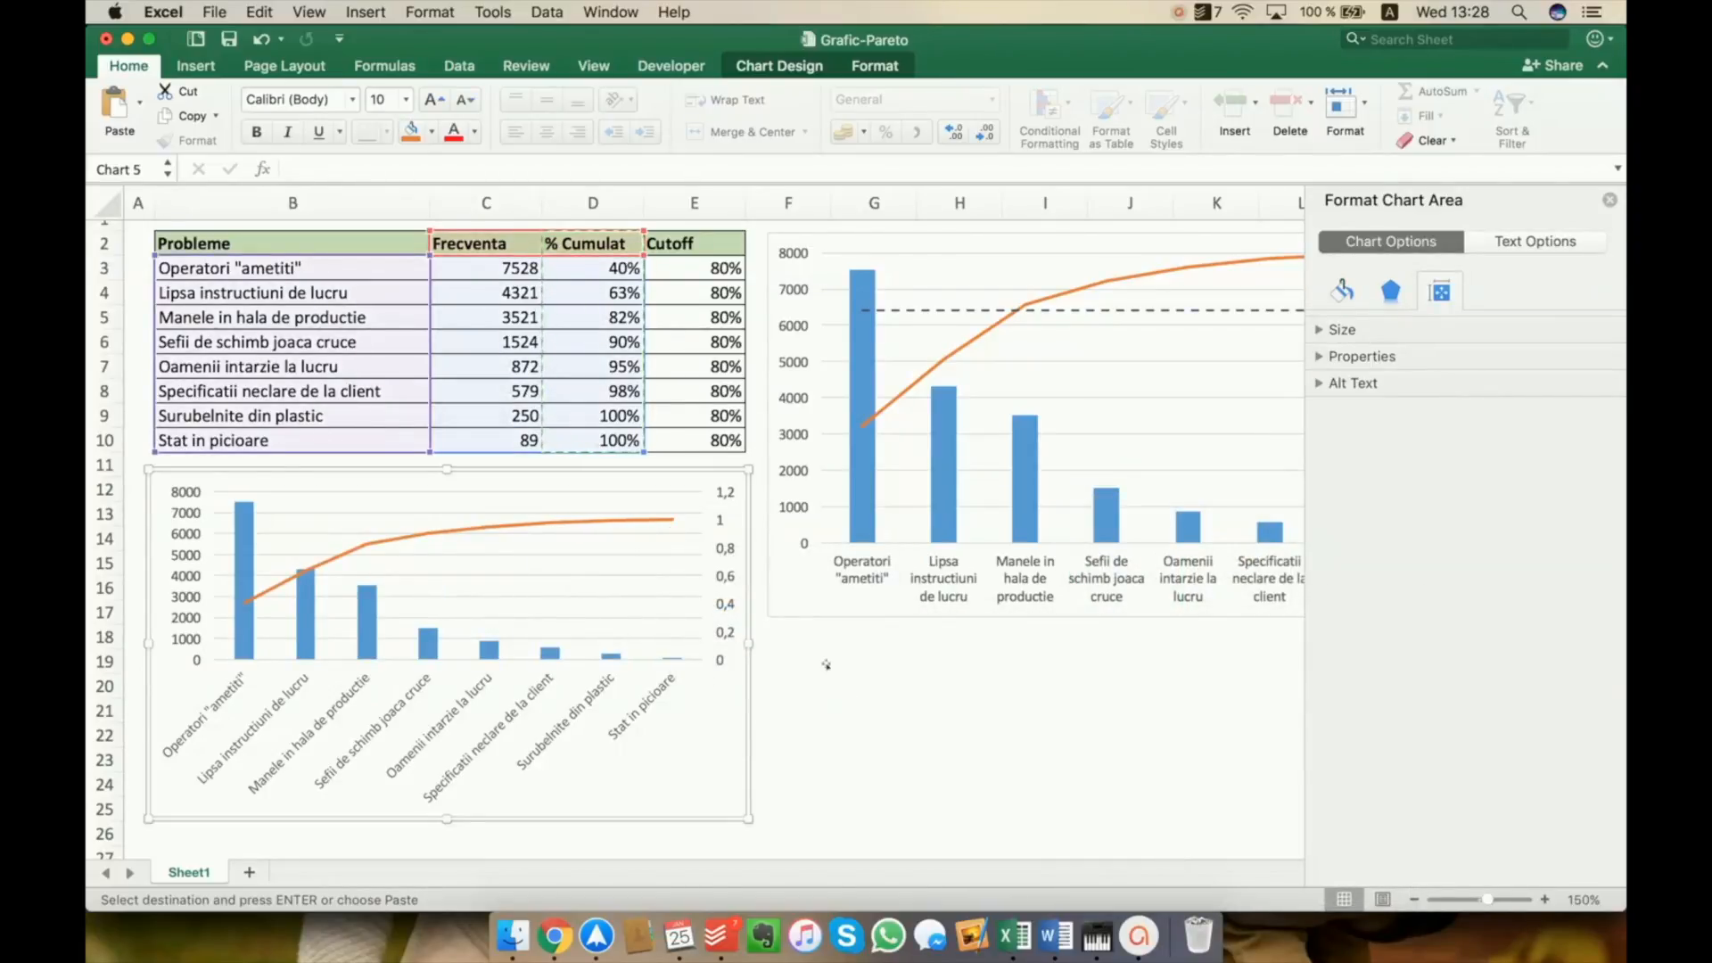
Set the maximum bound of the new chart's secondary vertical axis to 1
{"action": "left_click", "coordinate": [725, 554]}
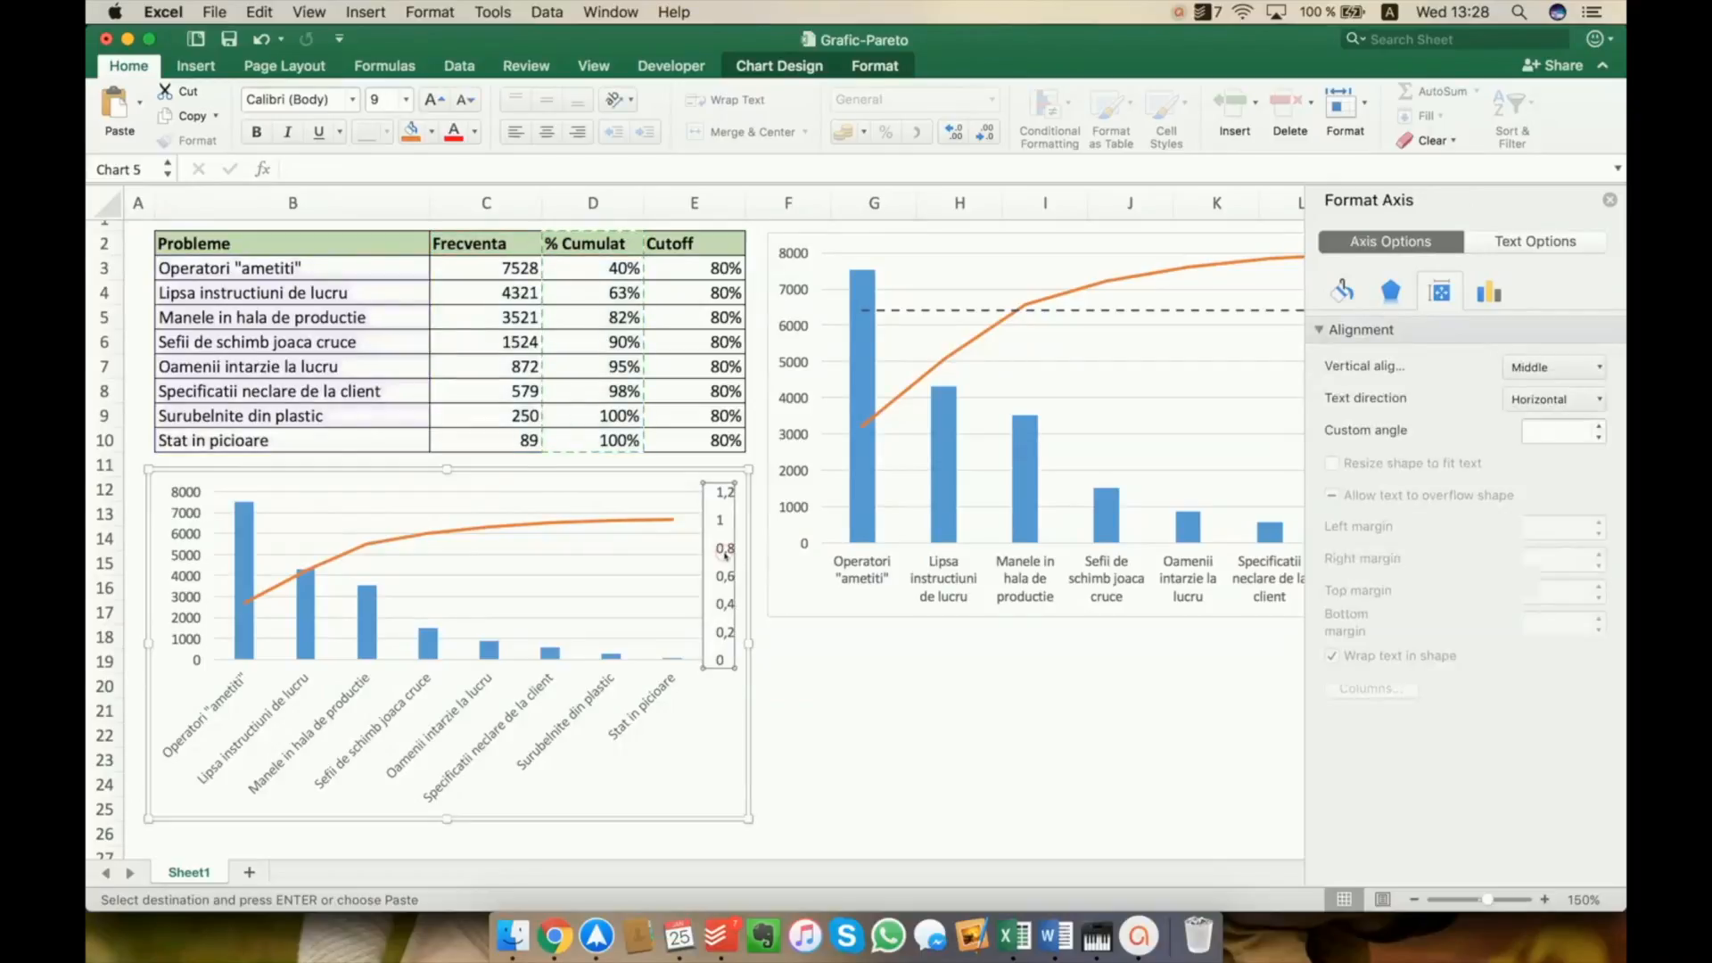
{"action": "right_click", "coordinate": [725, 555]}
{"action": "left_click", "coordinate": [832, 765]}
{"action": "left_click", "coordinate": [1413, 382]}
{"action": "left_click_drag", "start_coordinate": [1548, 428], "coordinate": [1429, 428]}
{"action": "type", "text": "1"}
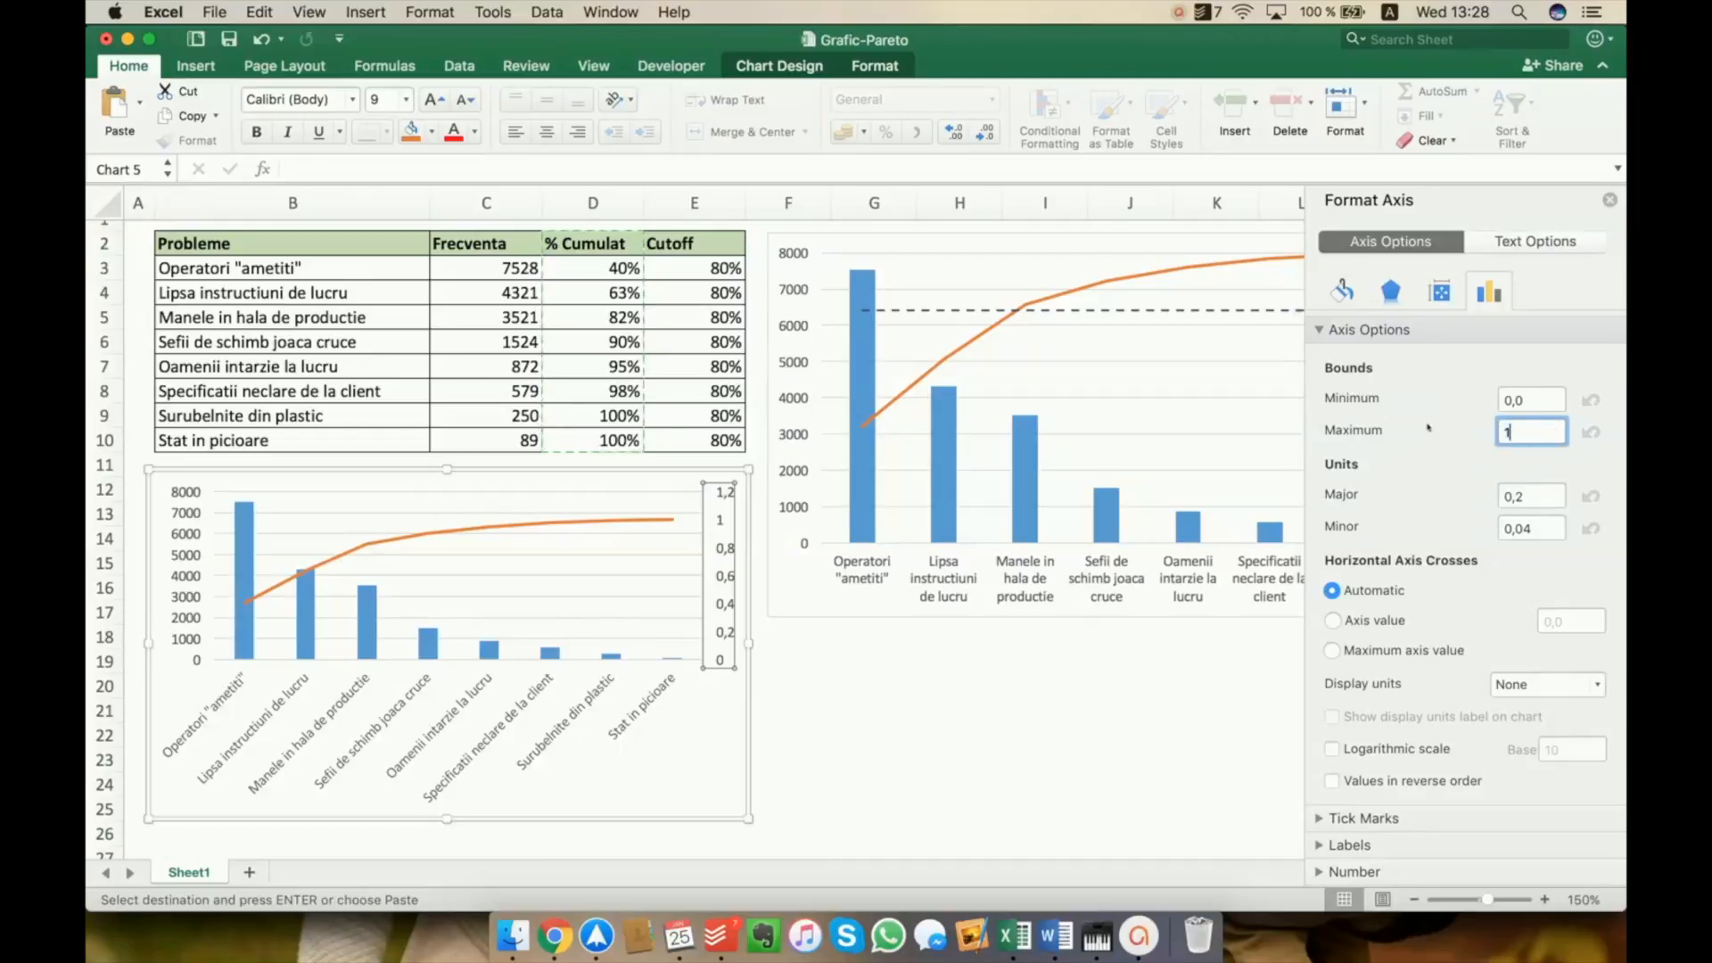
{"action": "left_click", "coordinate": [1539, 390]}
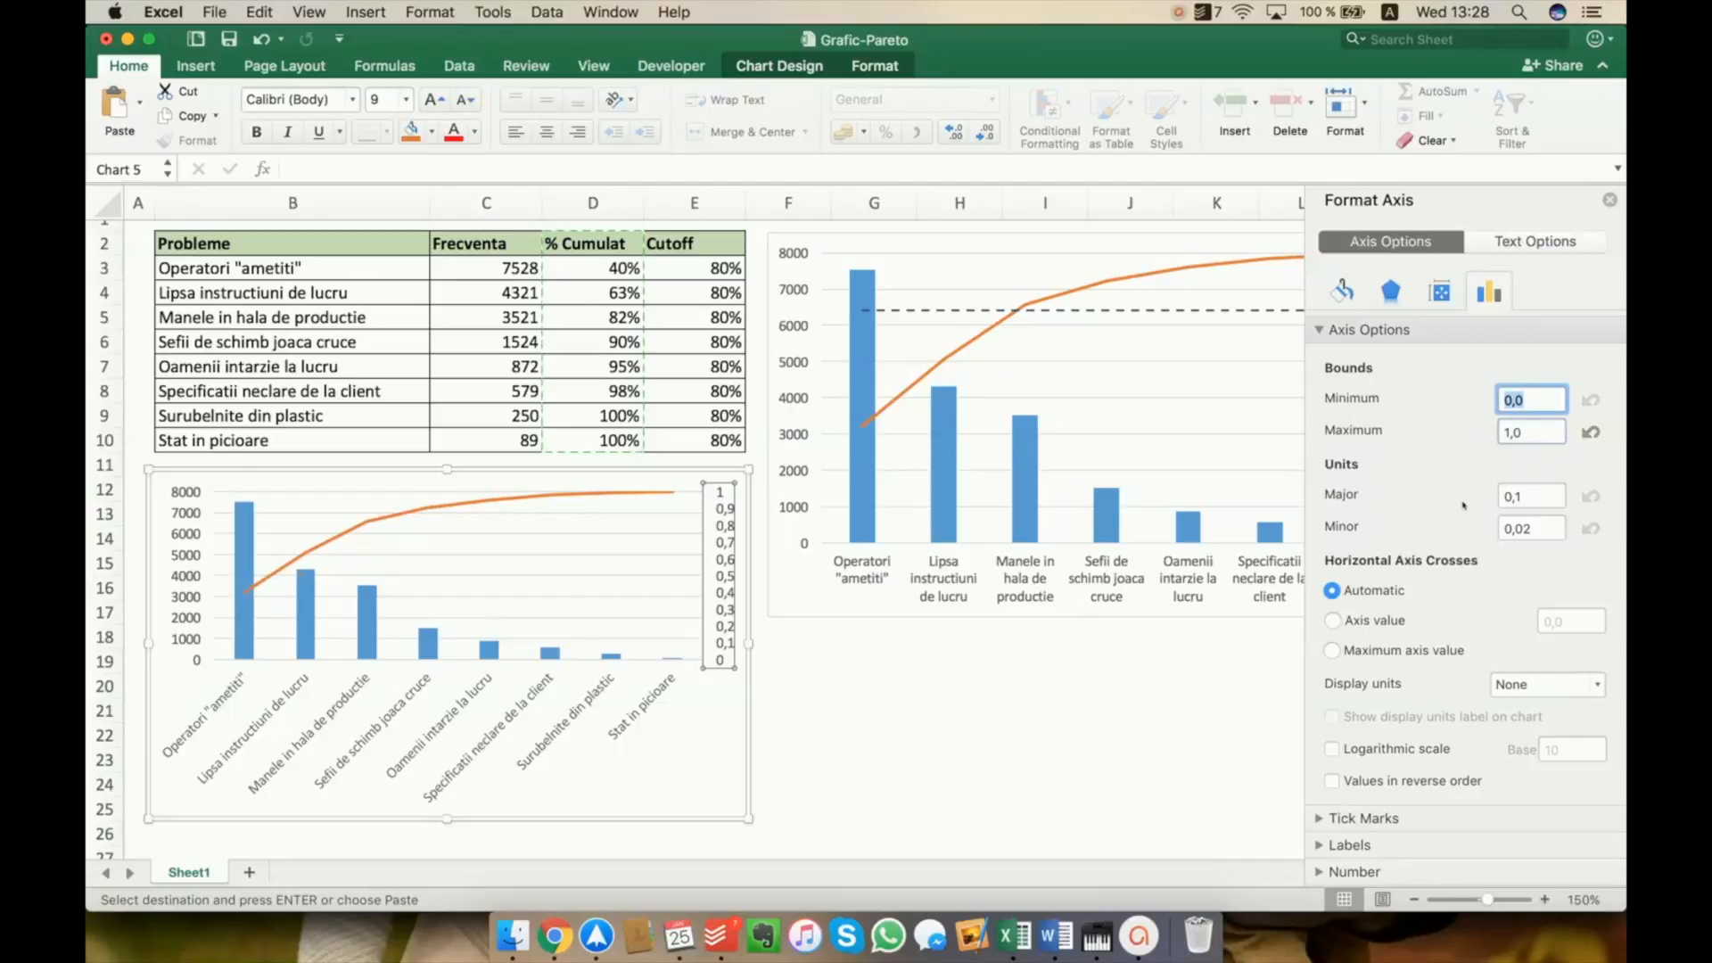
Format the secondary axis numbers as Percentage with 0 decimal places and close the axis formatting
{"action": "left_click", "coordinate": [1378, 873]}
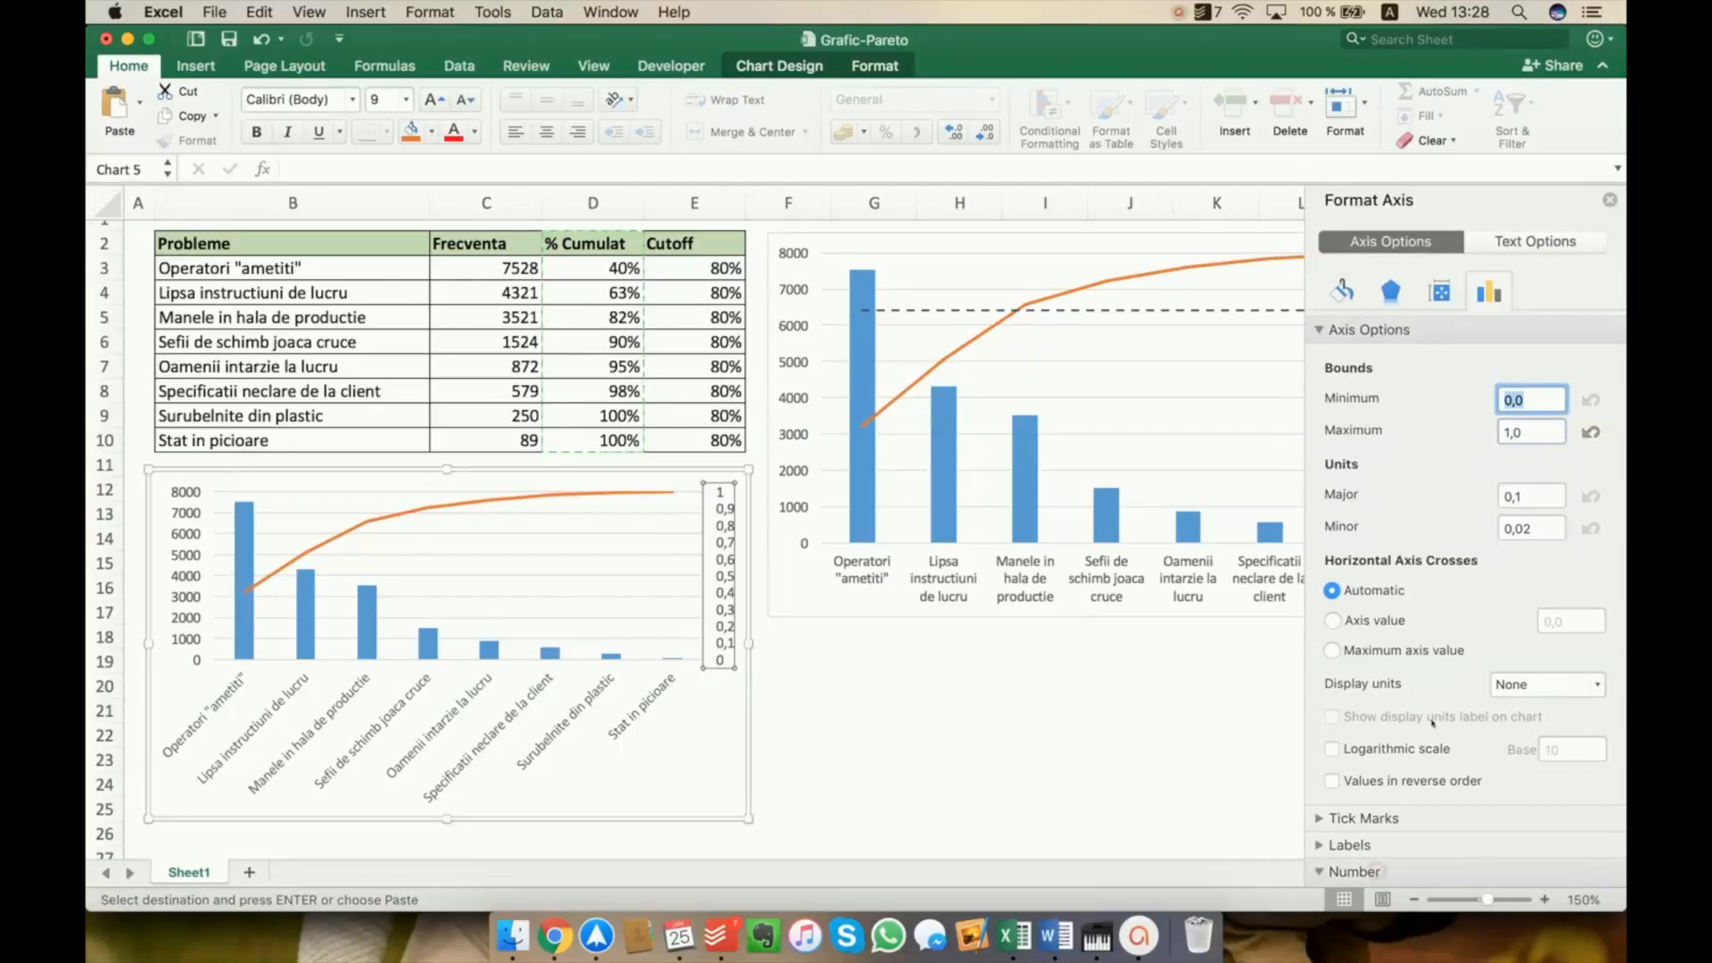
{"action": "scroll", "coordinate": [1427, 732], "scroll_direction": "down", "scroll_amount": 5}
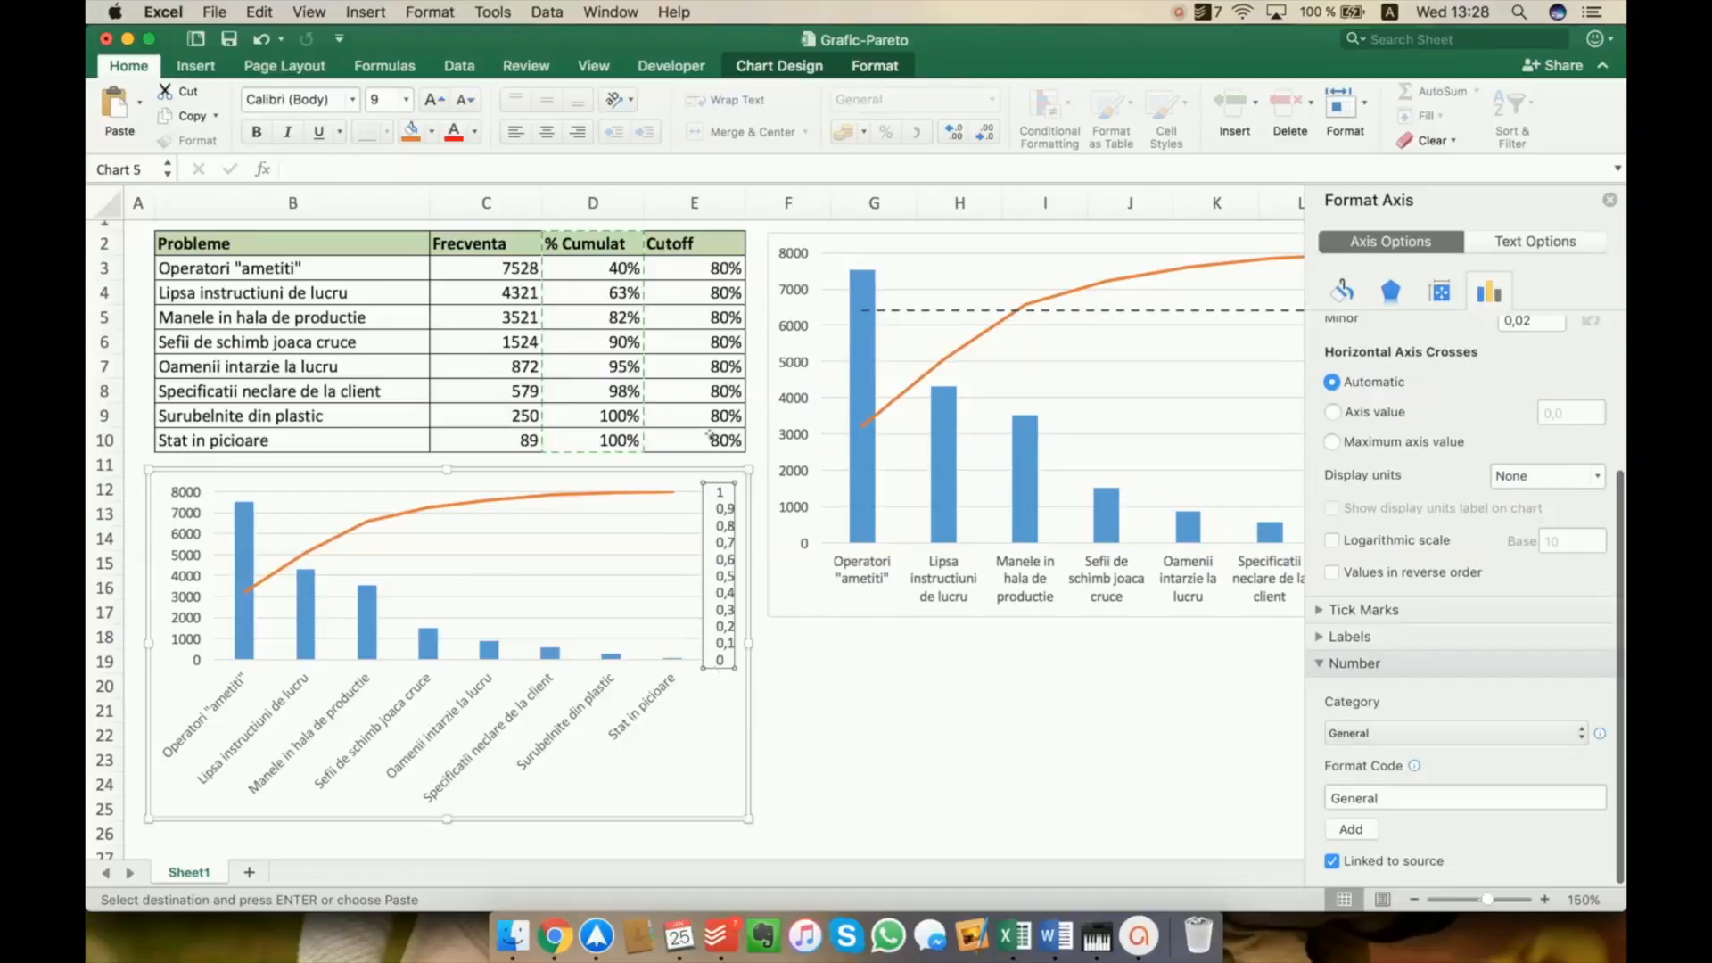
{"action": "left_click", "coordinate": [1419, 734]}
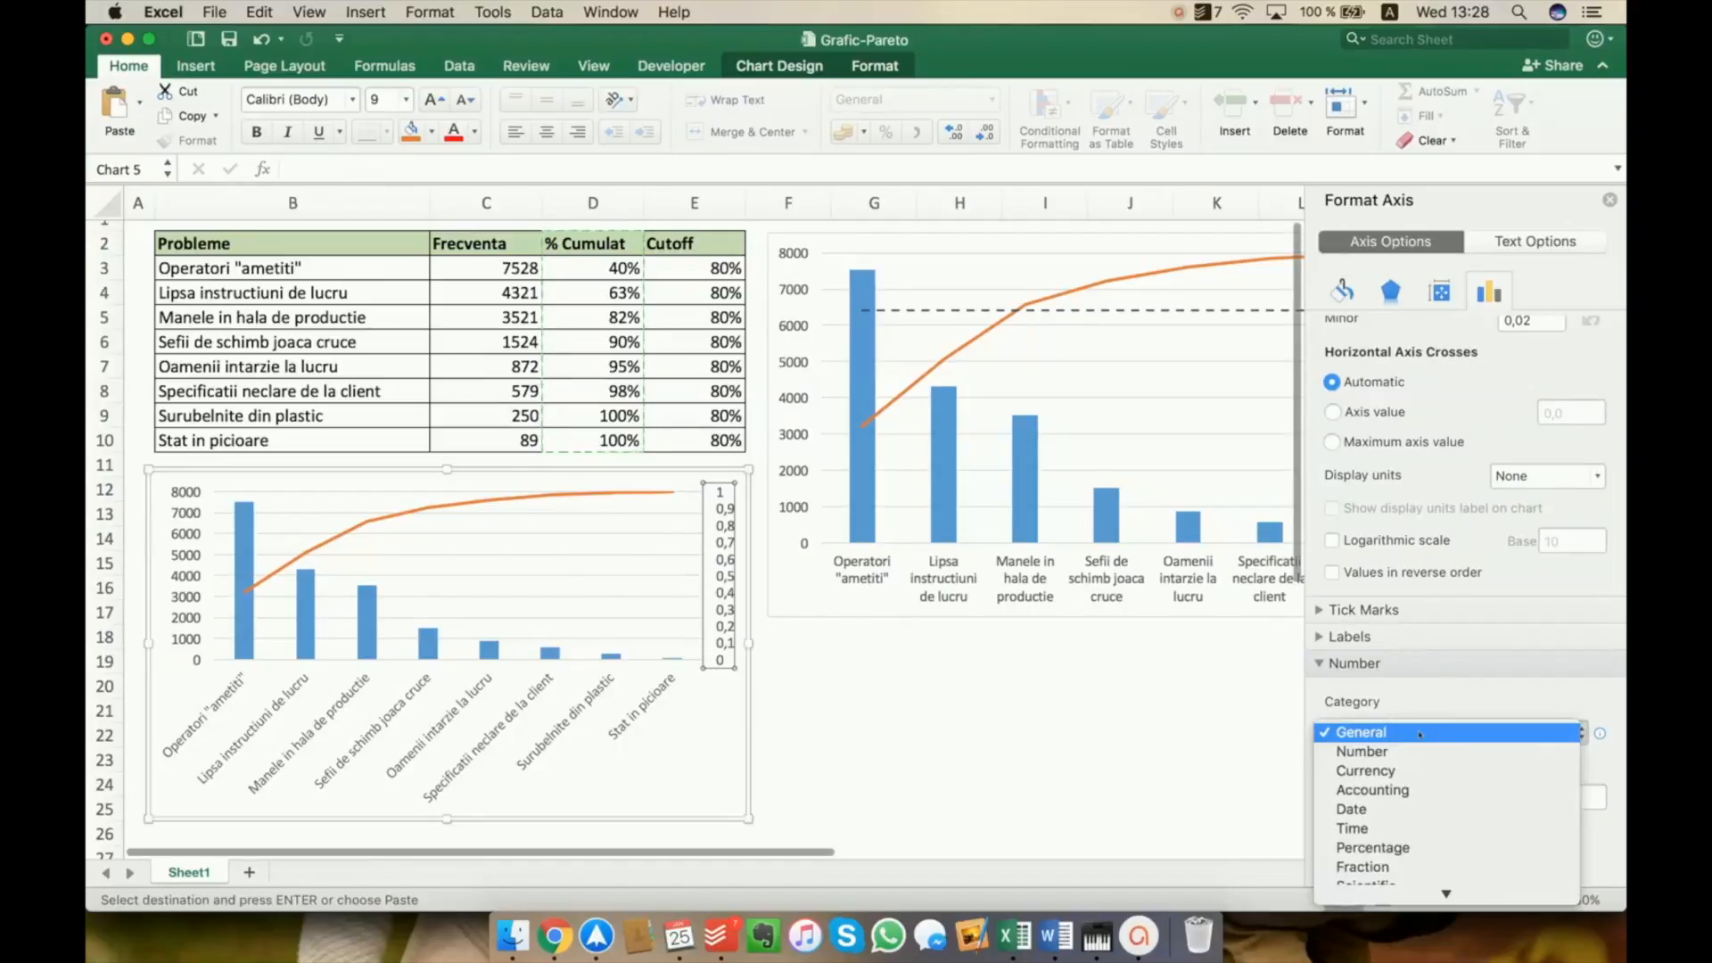
{"action": "left_click", "coordinate": [1424, 850]}
{"action": "left_click", "coordinate": [1582, 766]}
{"action": "key", "text": "BackSpace"}
{"action": "type", "text": "0"}
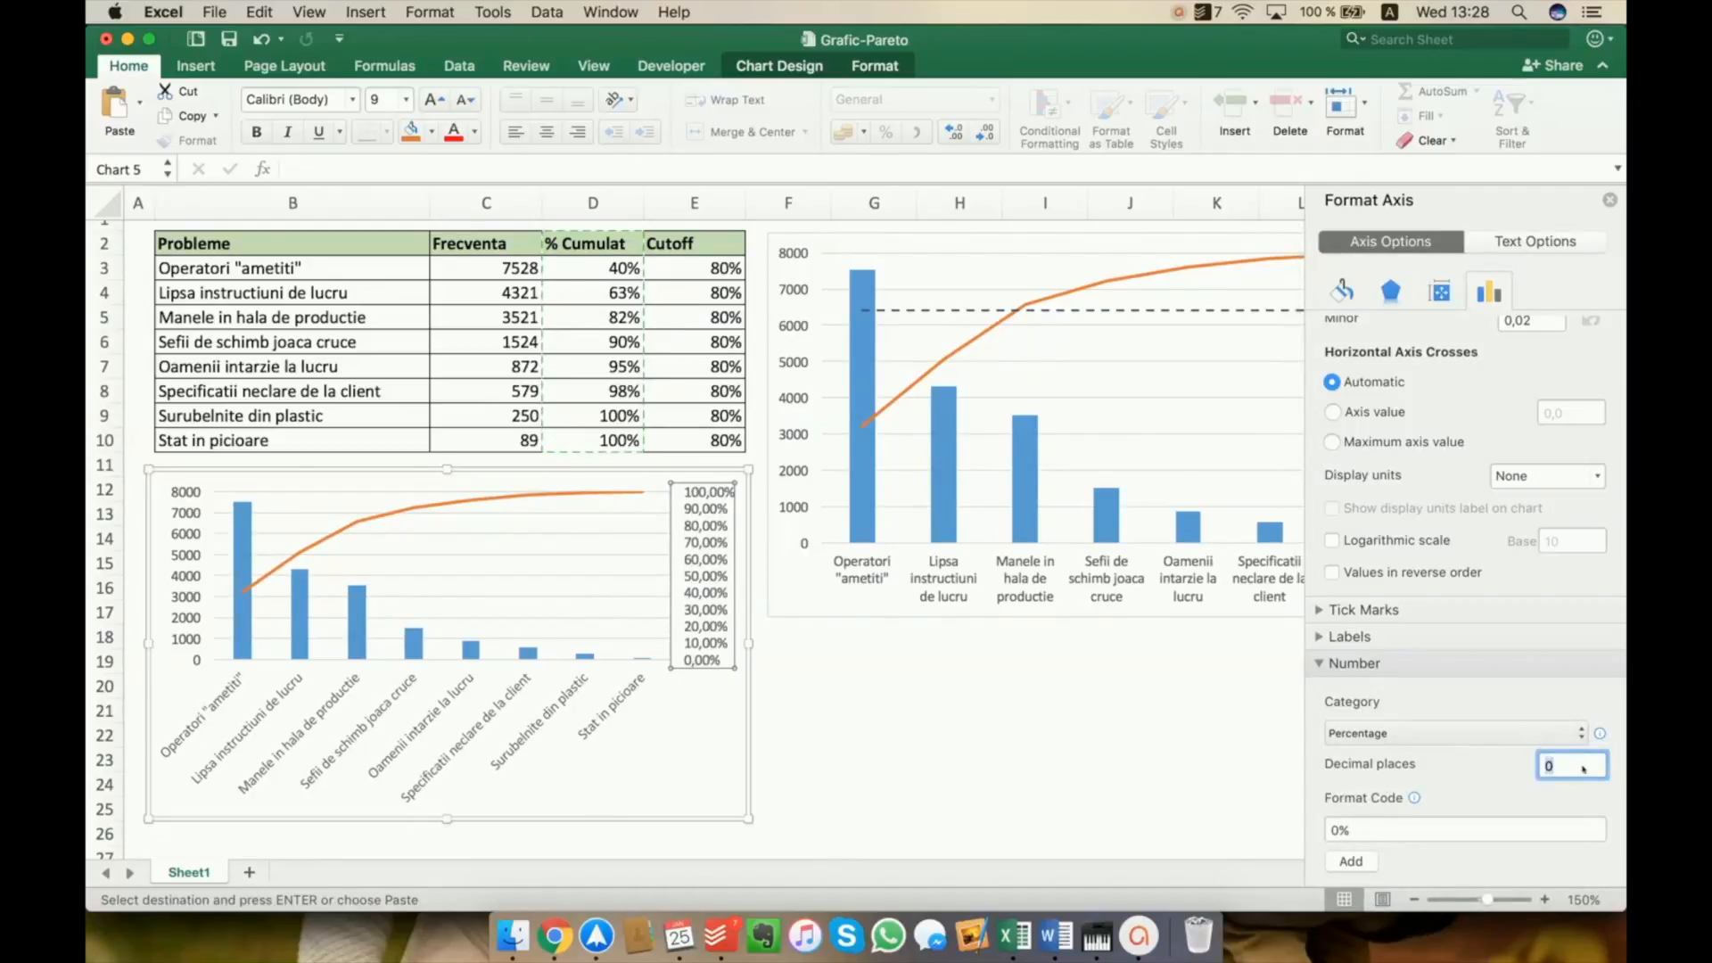
{"action": "left_click", "coordinate": [971, 717]}
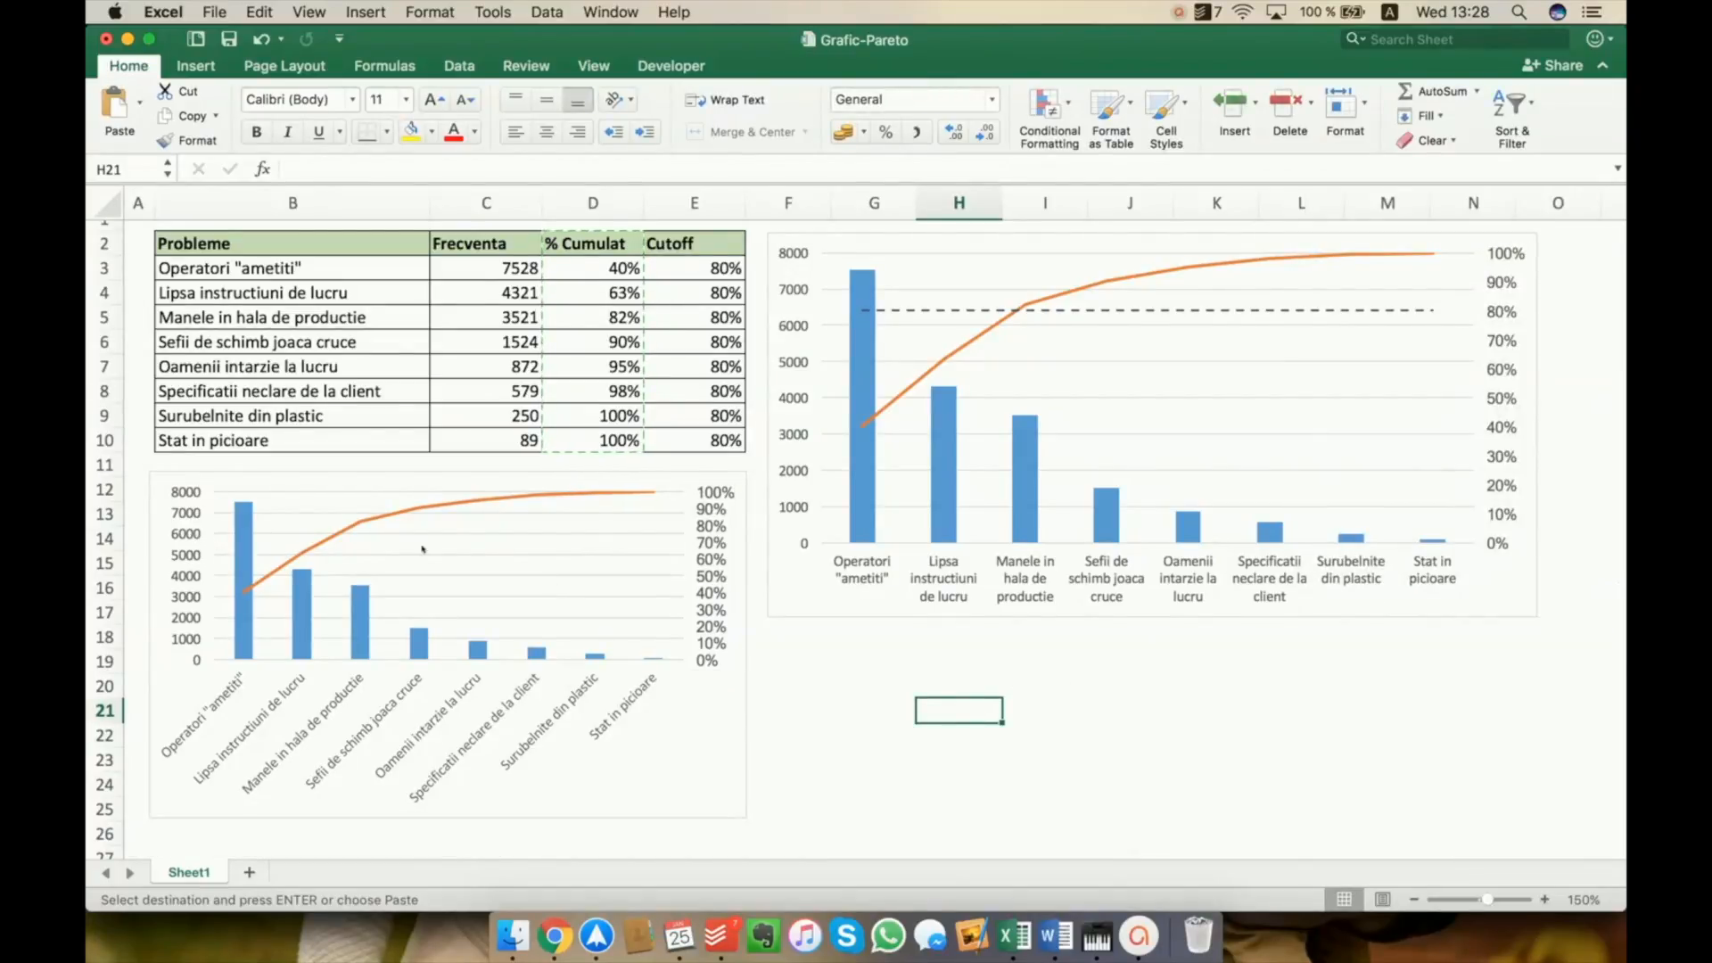
Copy the Cutoff column with its header (E2:E10) and paste it into the new chart as an additional series
{"action": "left_click", "coordinate": [704, 252]}
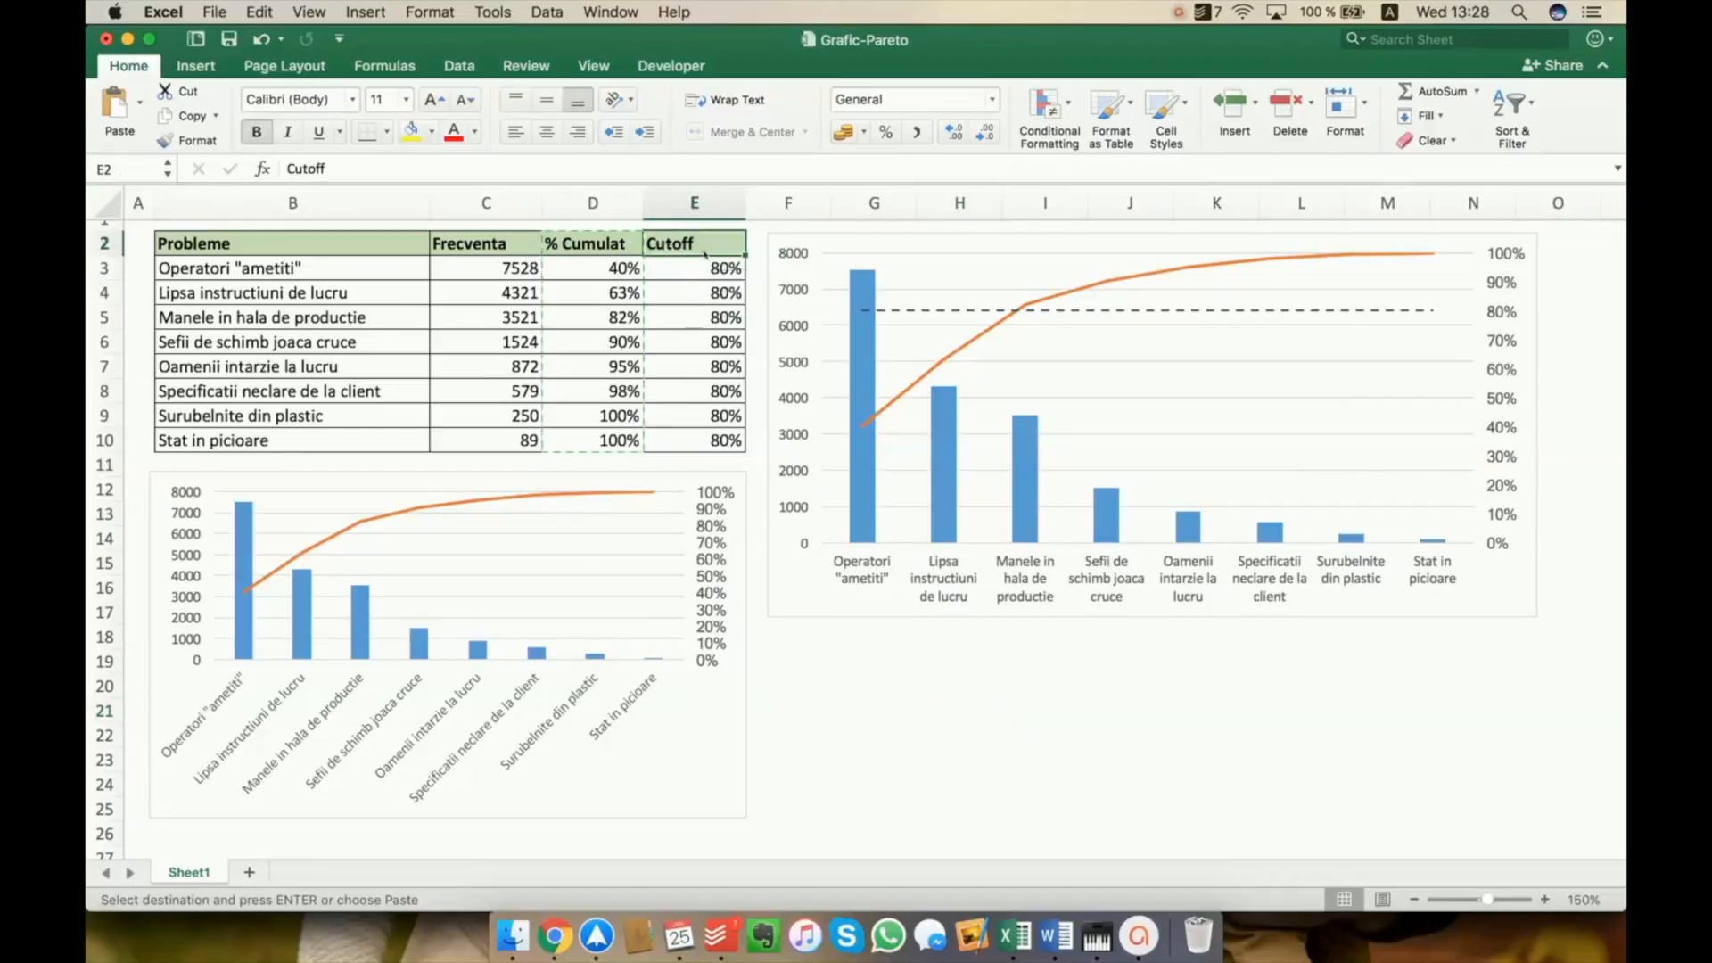
{"action": "left_click_drag", "start_coordinate": [703, 251], "coordinate": [687, 437]}
{"action": "key", "text": "super+c"}
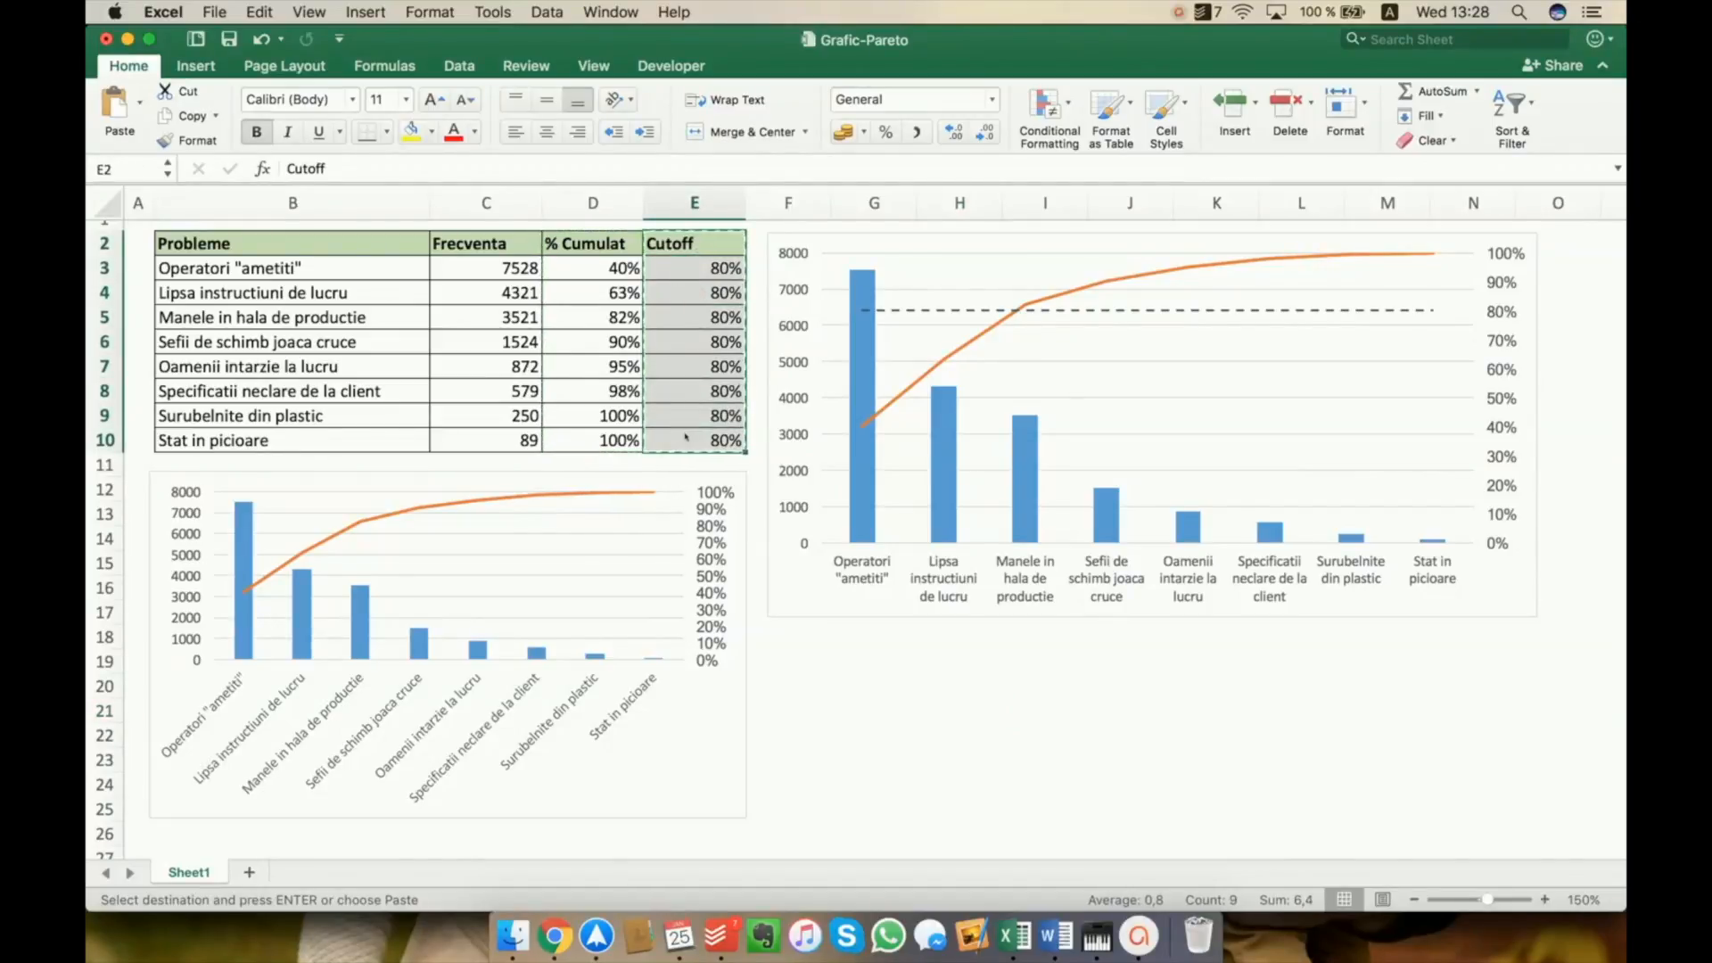
{"action": "left_click", "coordinate": [694, 709]}
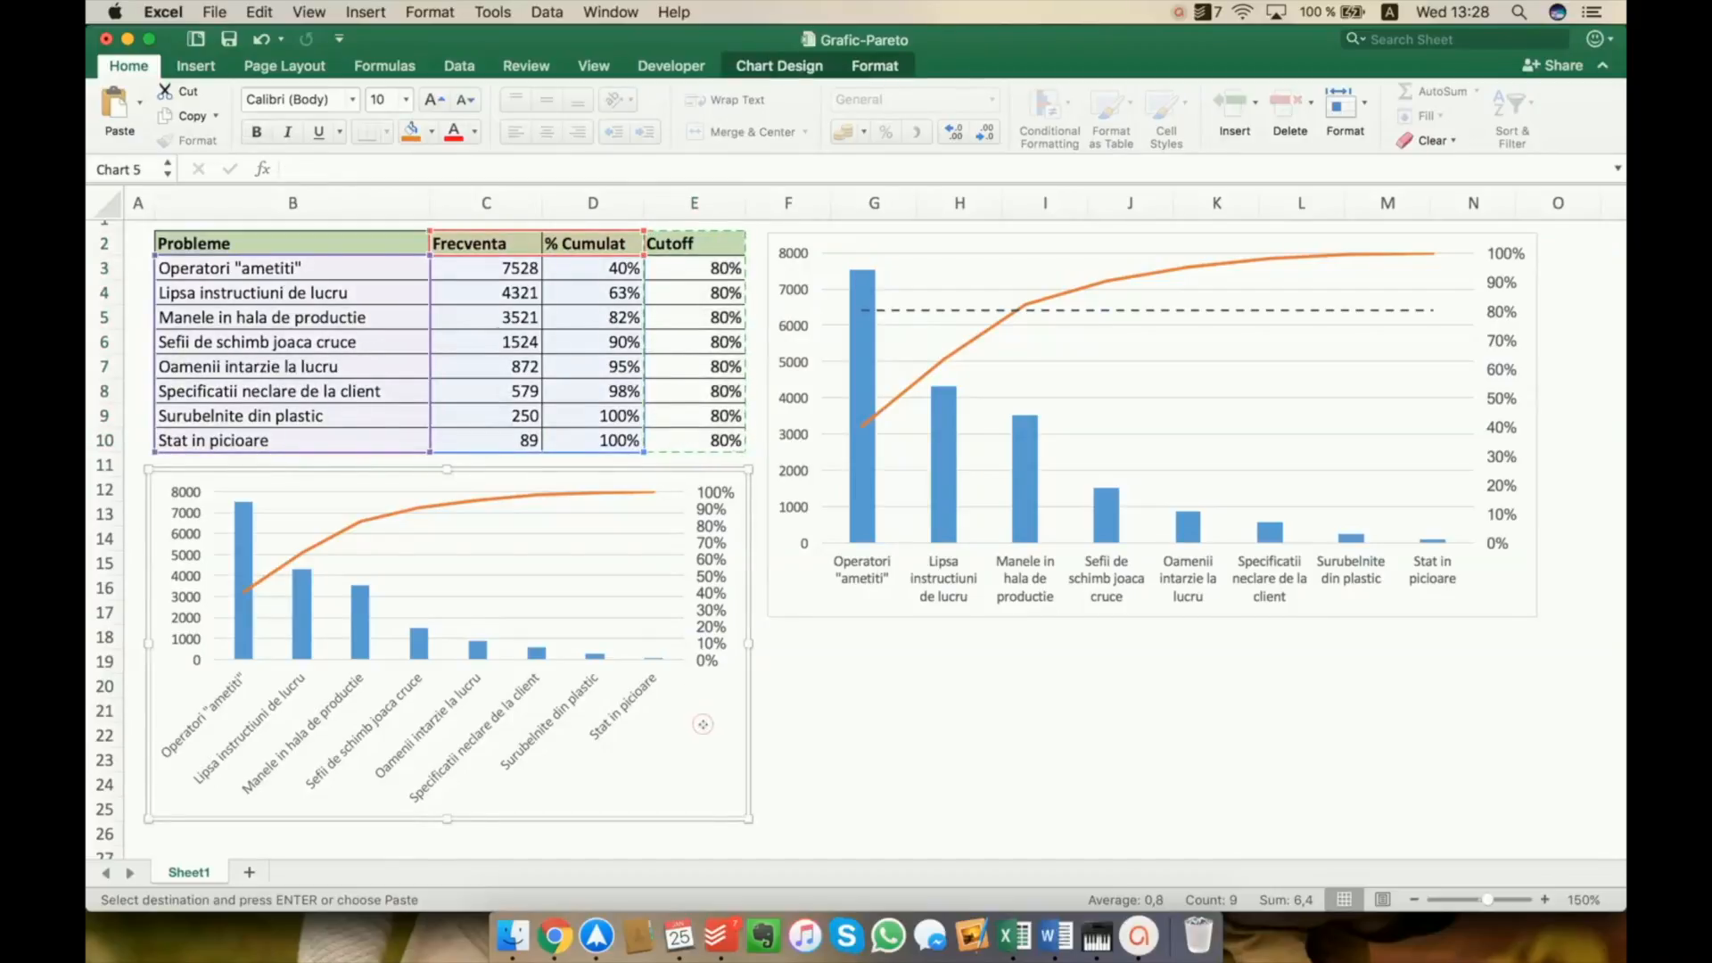
{"action": "key", "text": "super+v"}
Give the Cutoff line of the new chart a dashed line style, close the series formatting and deselect the chart
{"action": "left_click", "coordinate": [595, 526]}
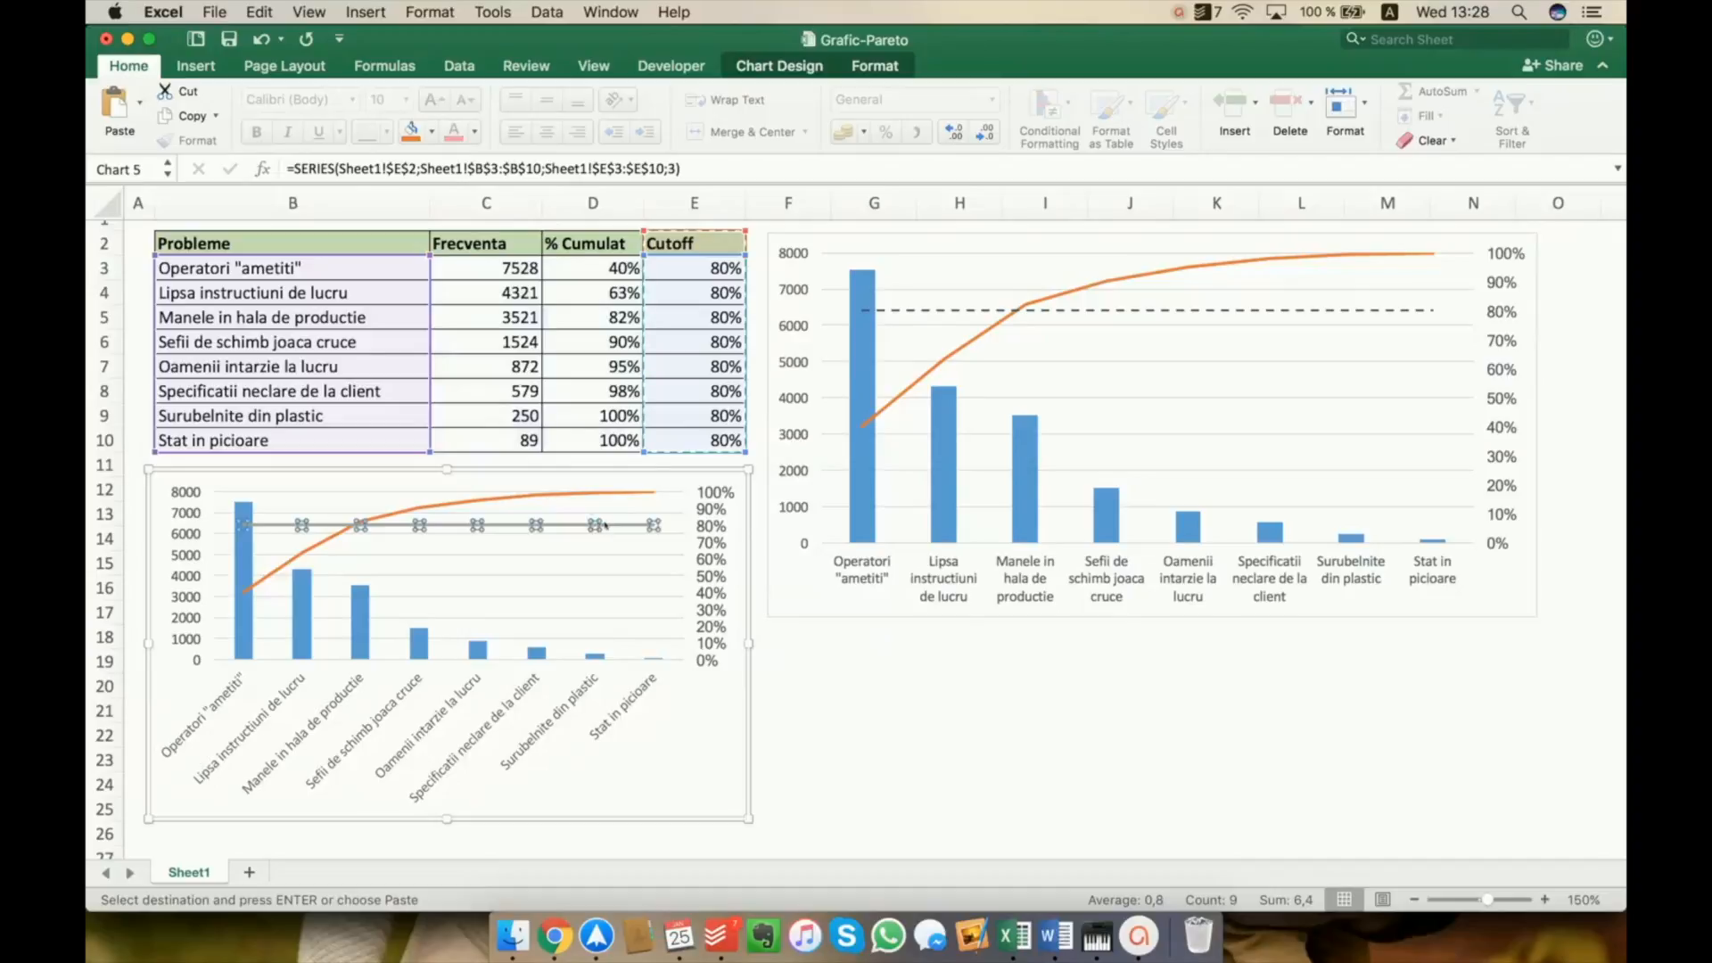
{"action": "right_click", "coordinate": [609, 526]}
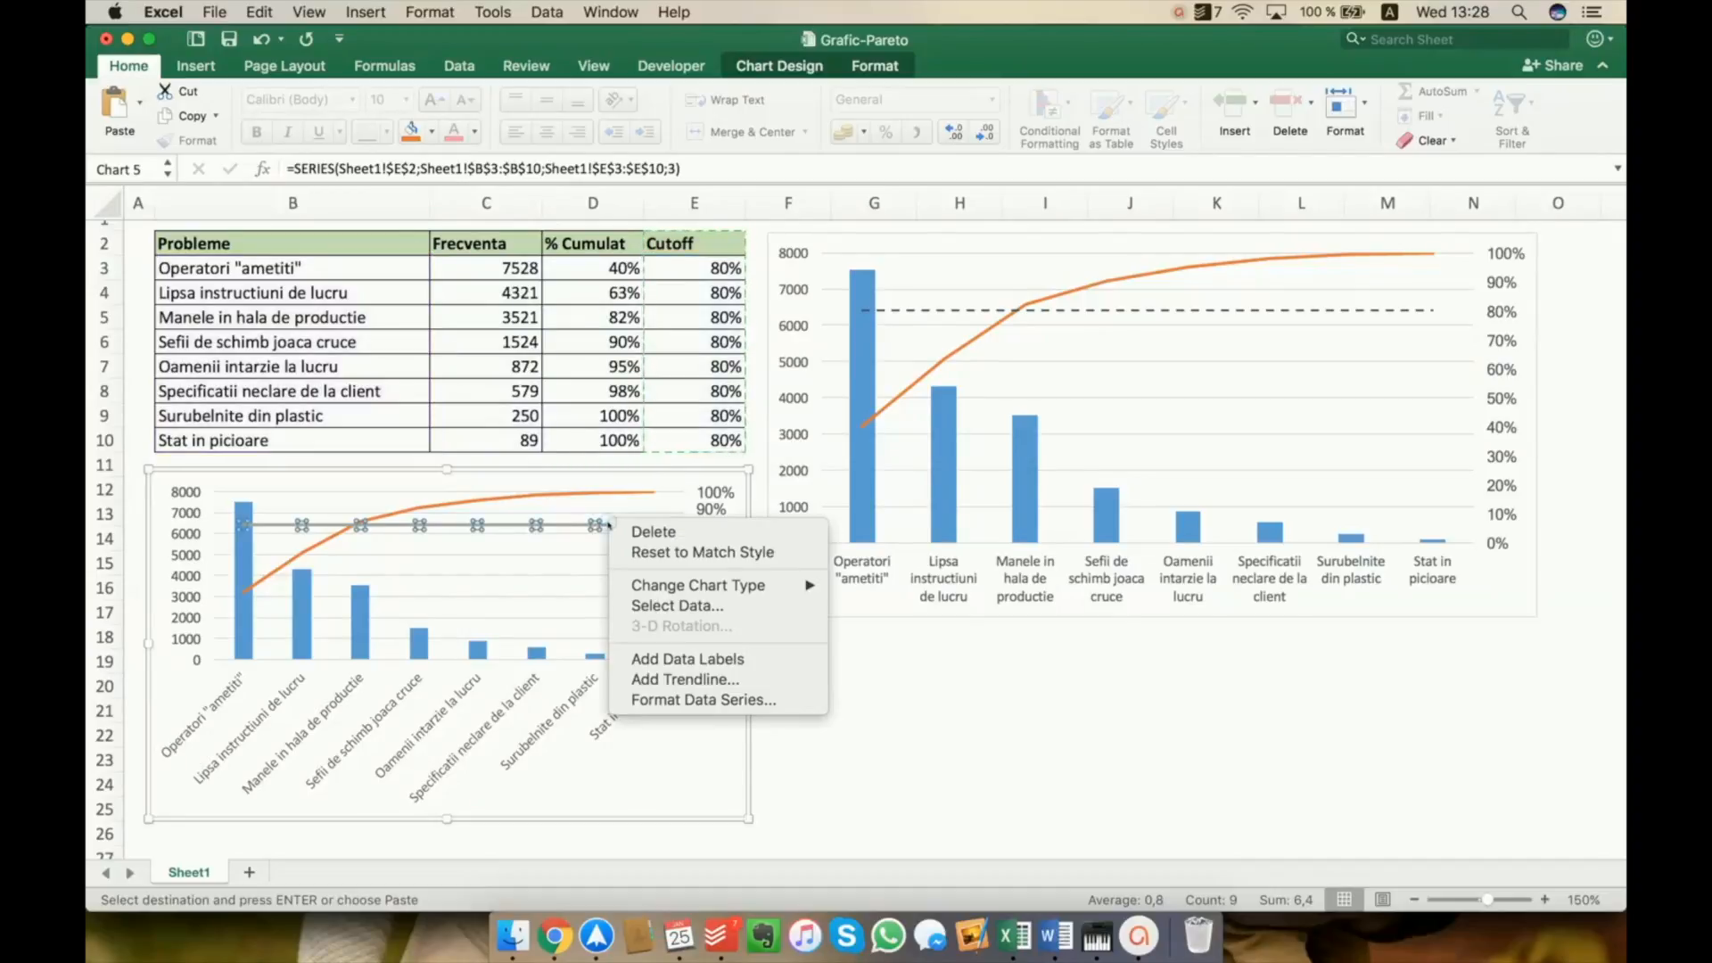
{"action": "left_click", "coordinate": [708, 701]}
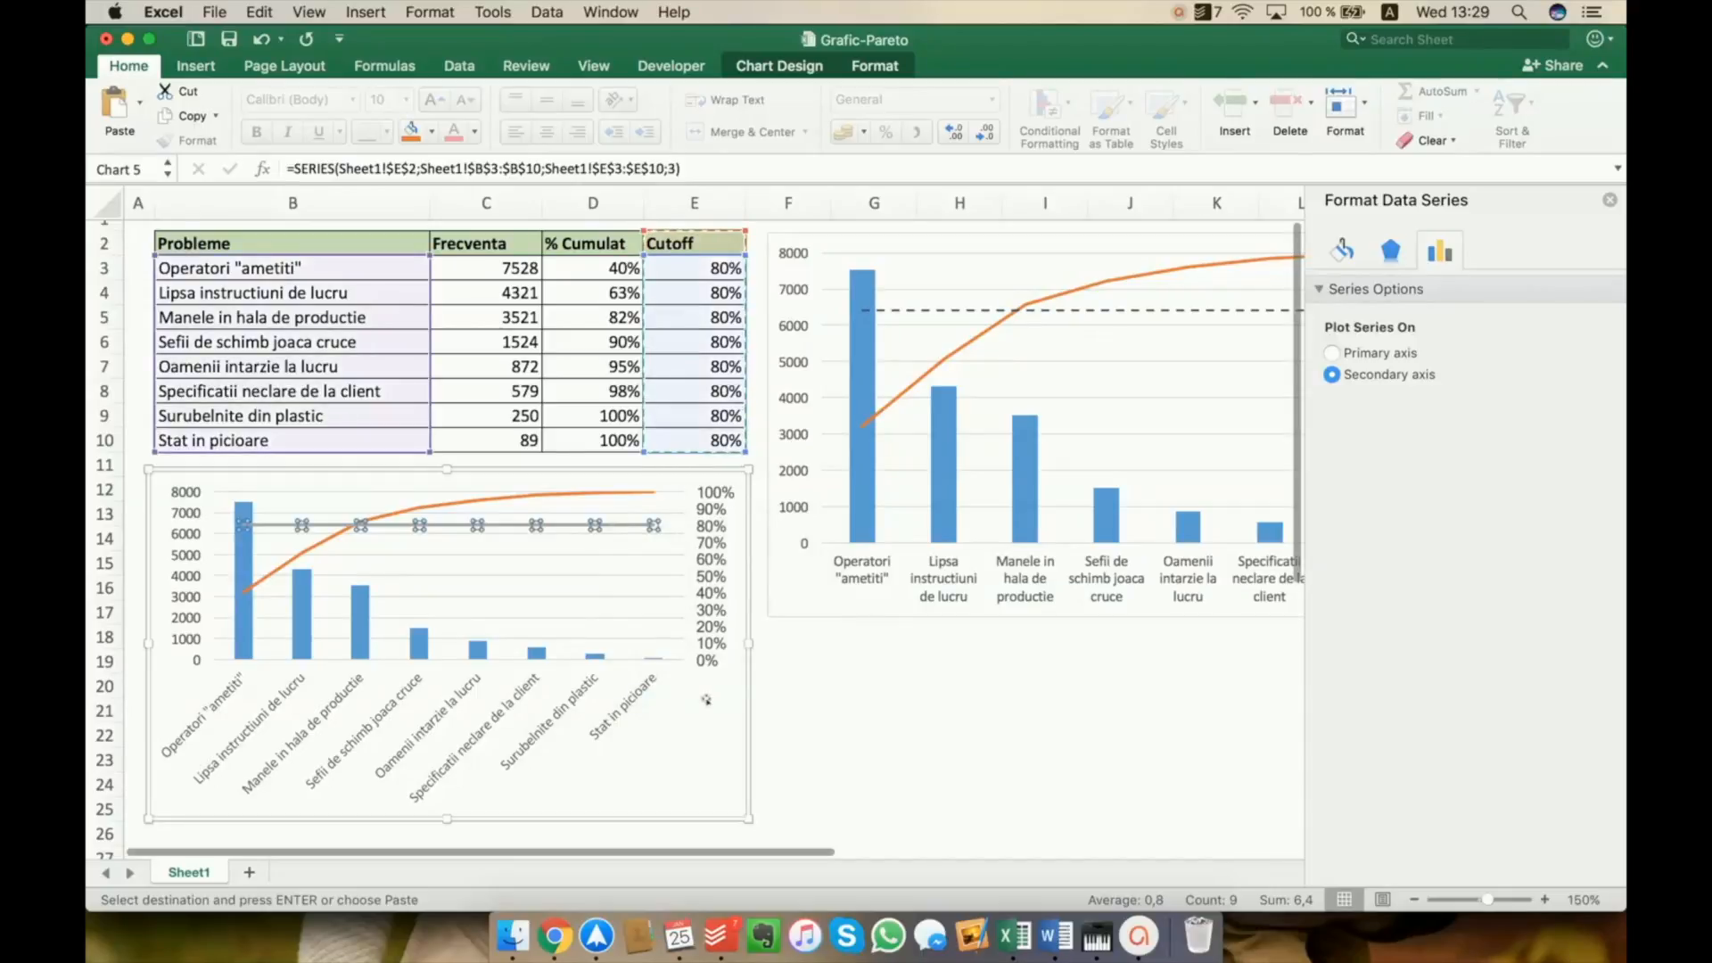
{"action": "left_click", "coordinate": [1342, 249]}
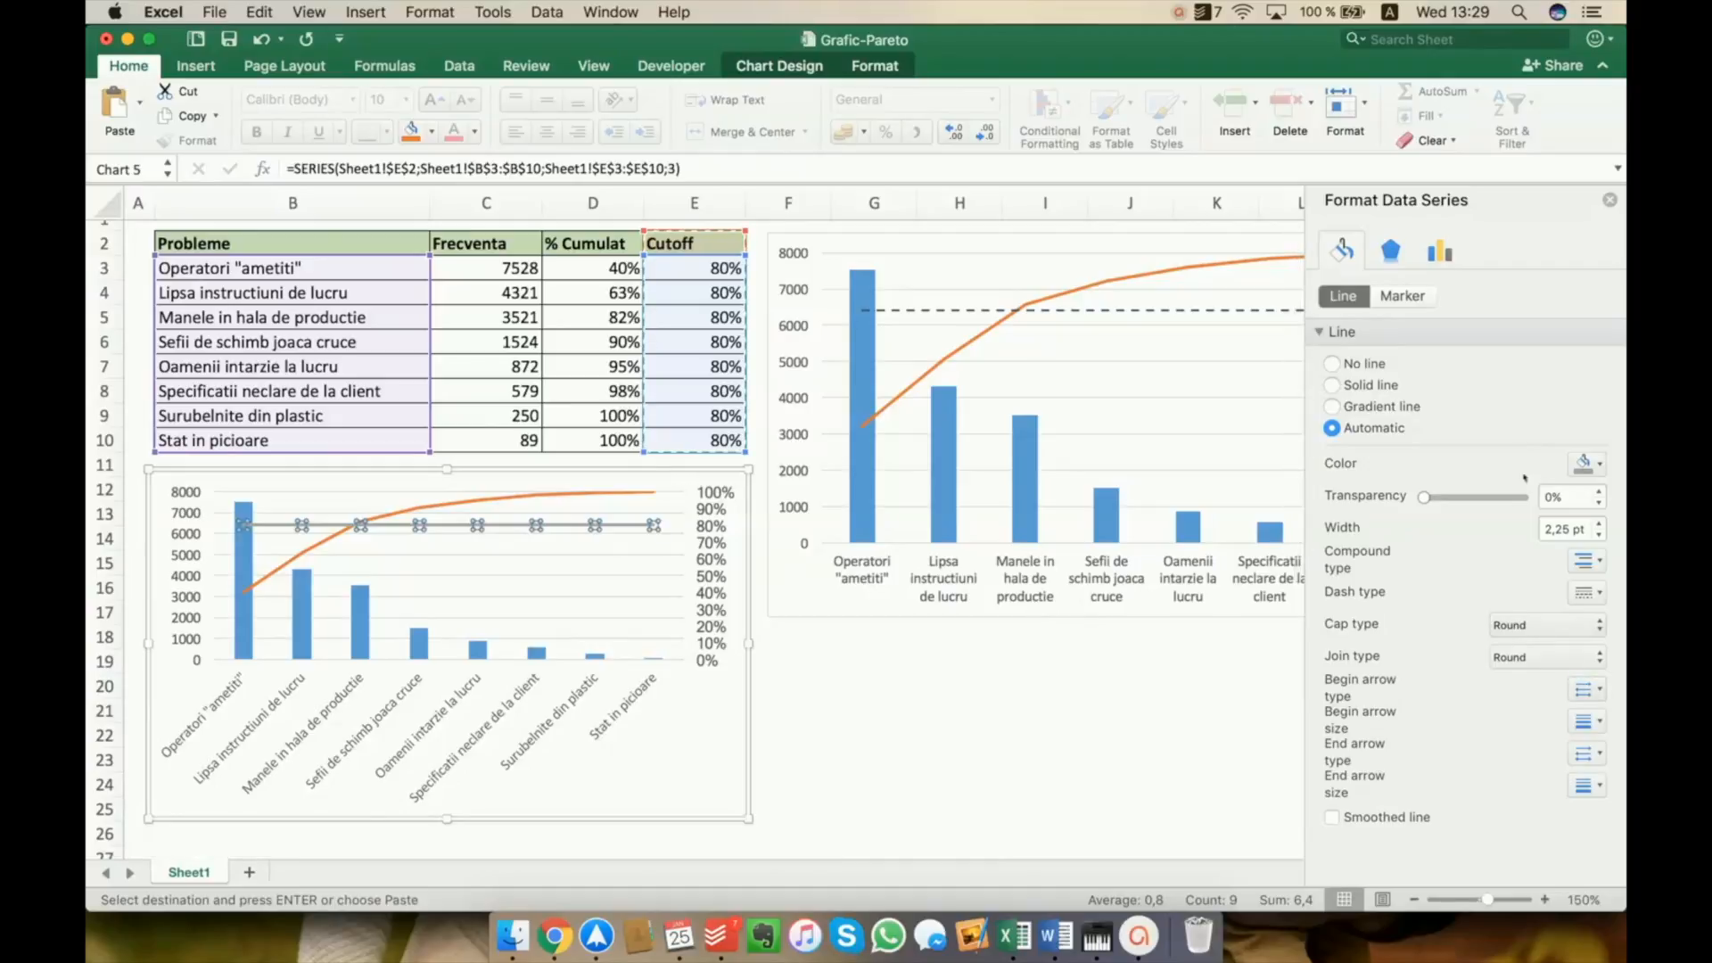
{"action": "left_click", "coordinate": [1594, 591]}
{"action": "left_click", "coordinate": [1572, 690]}
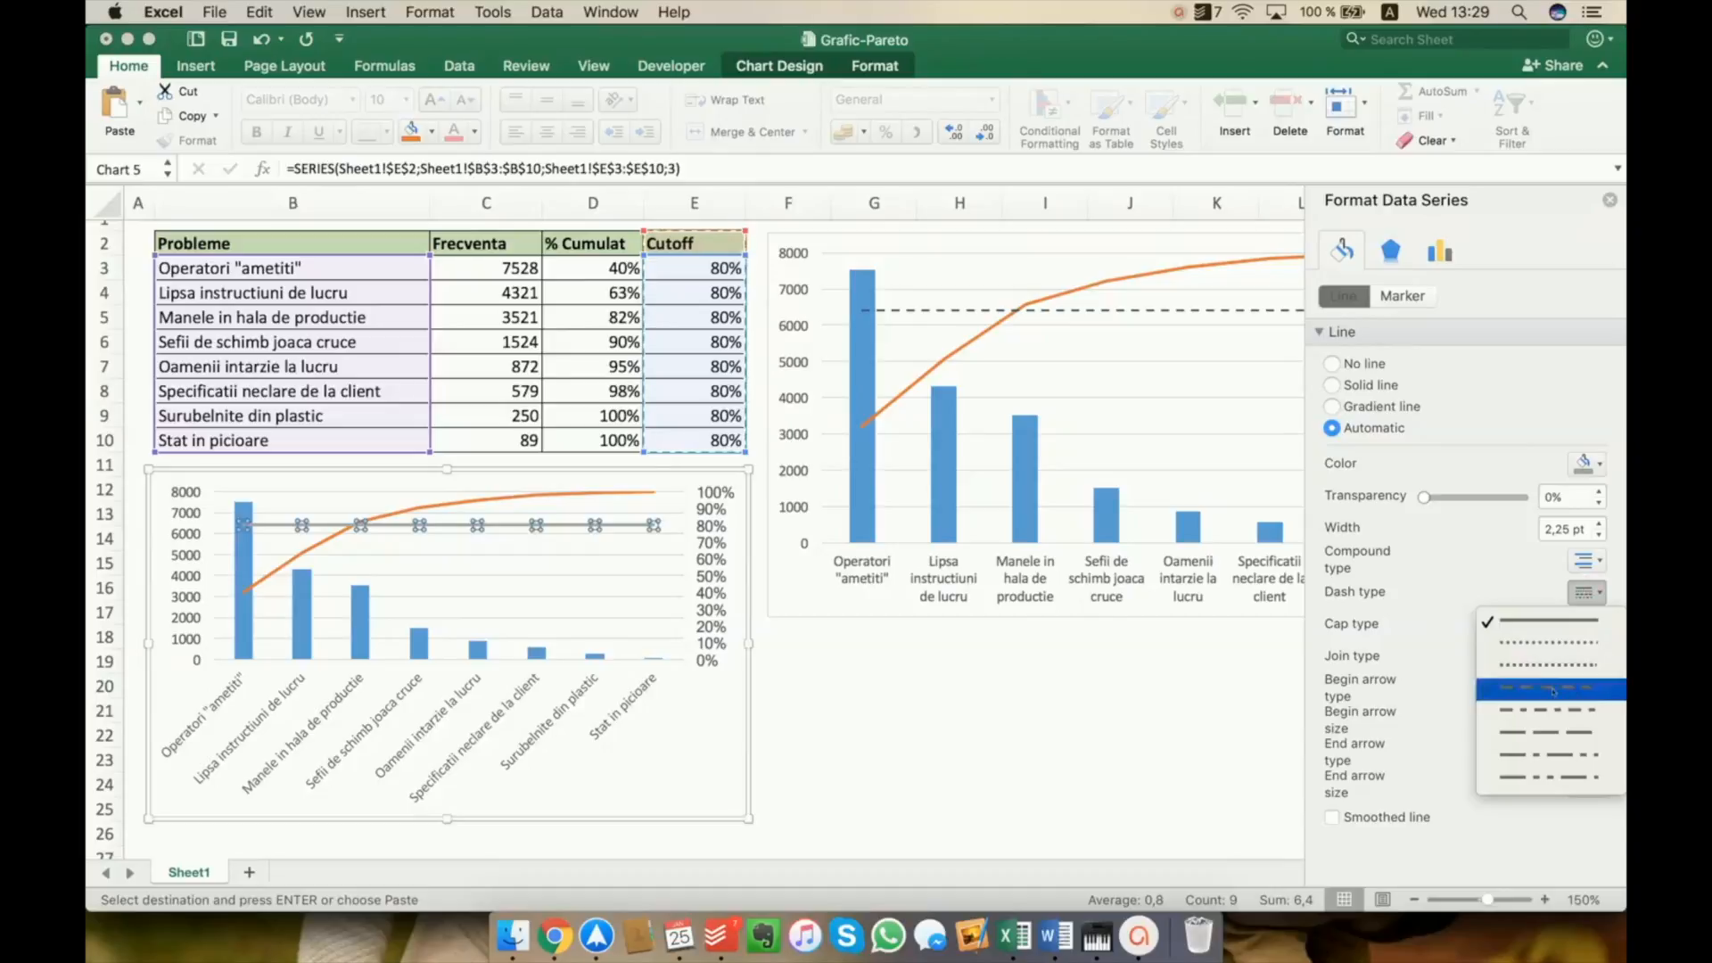
{"action": "left_click", "coordinate": [1592, 589]}
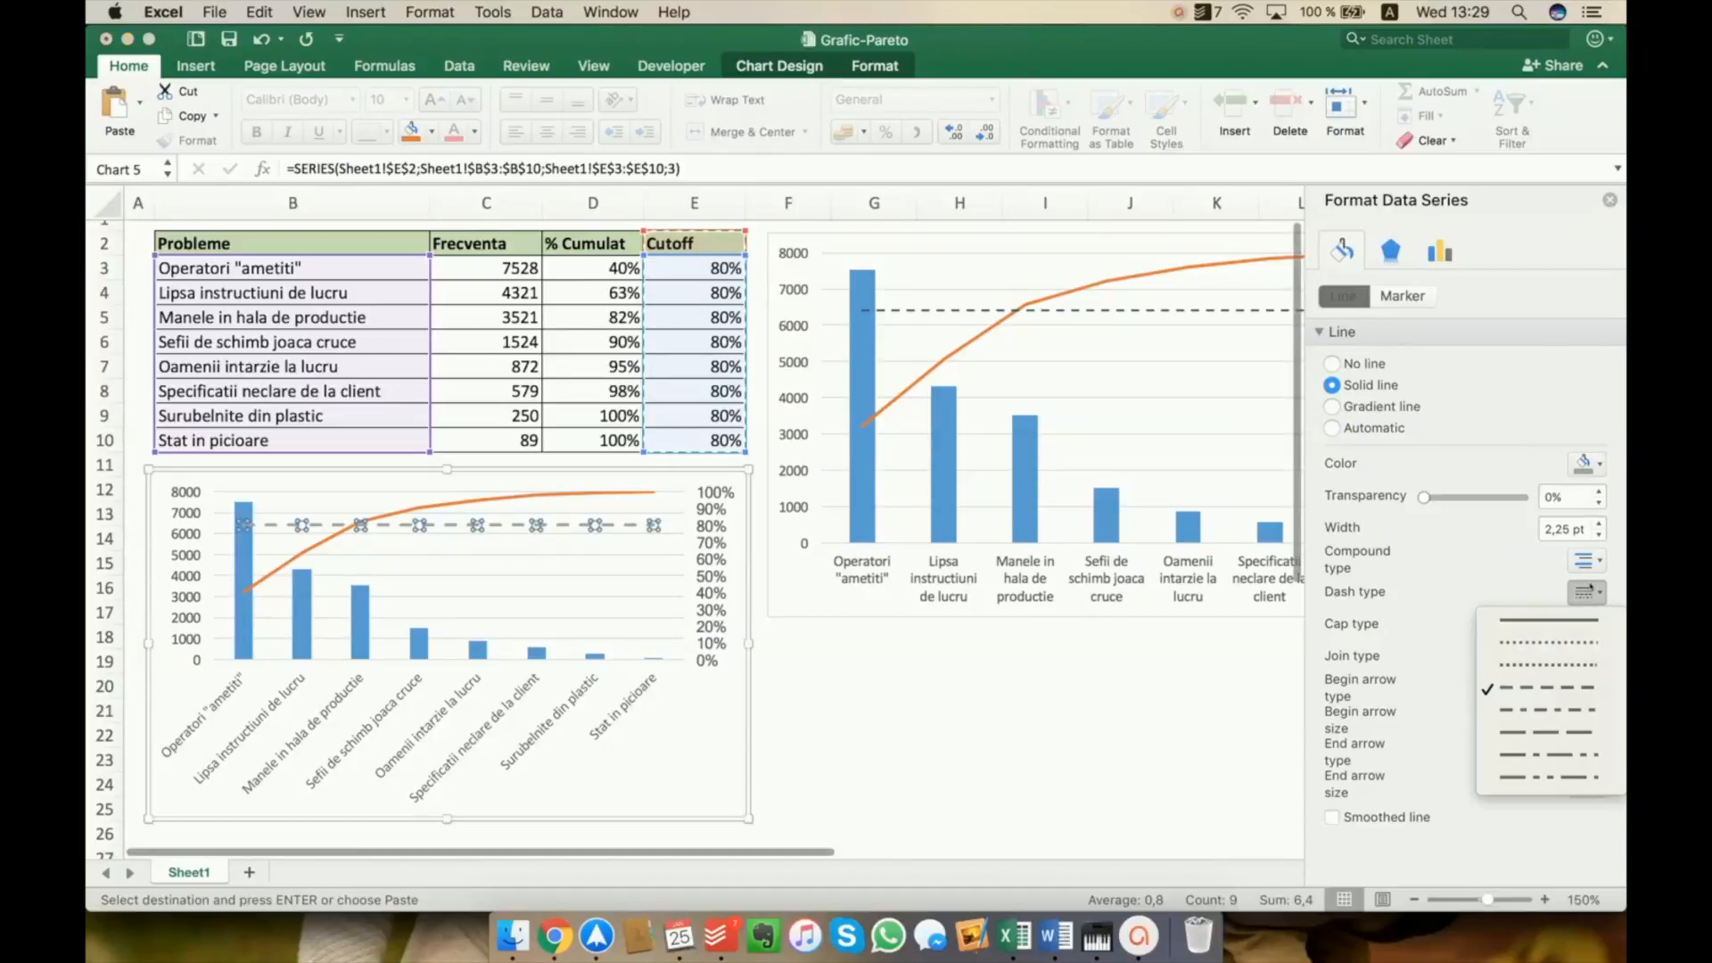
{"action": "left_click", "coordinate": [1512, 722]}
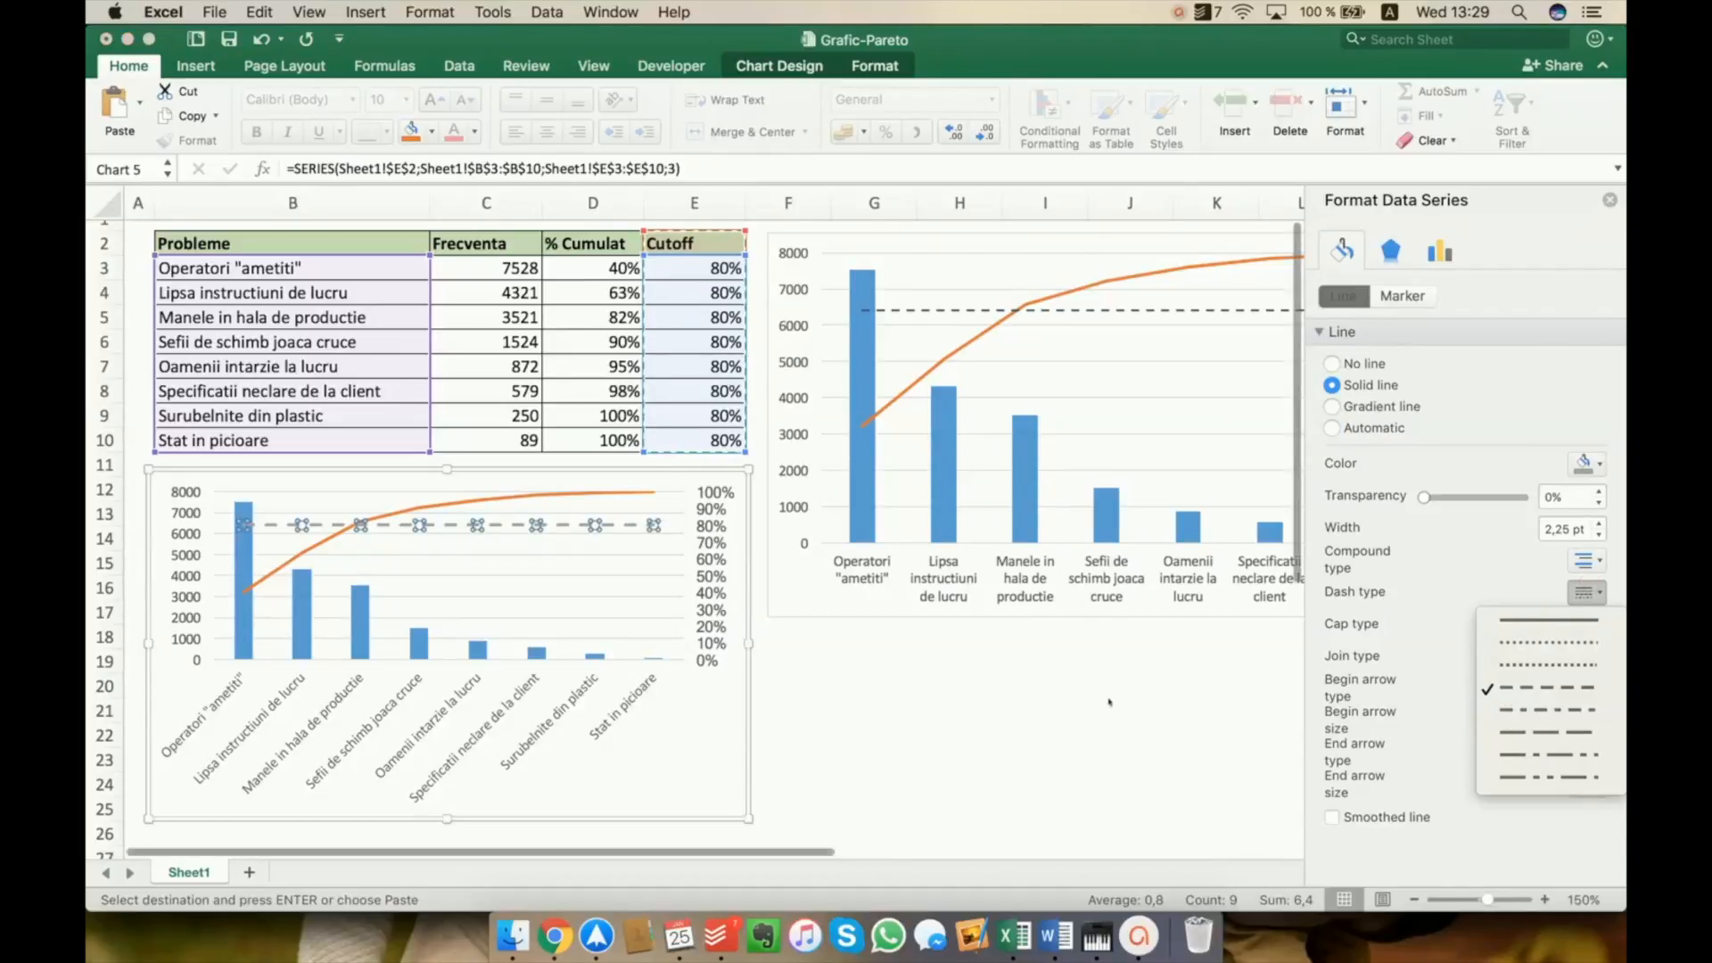
{"action": "left_click", "coordinate": [1609, 199]}
{"action": "left_click", "coordinate": [970, 695]}
{"action": "left_click", "coordinate": [812, 689]}
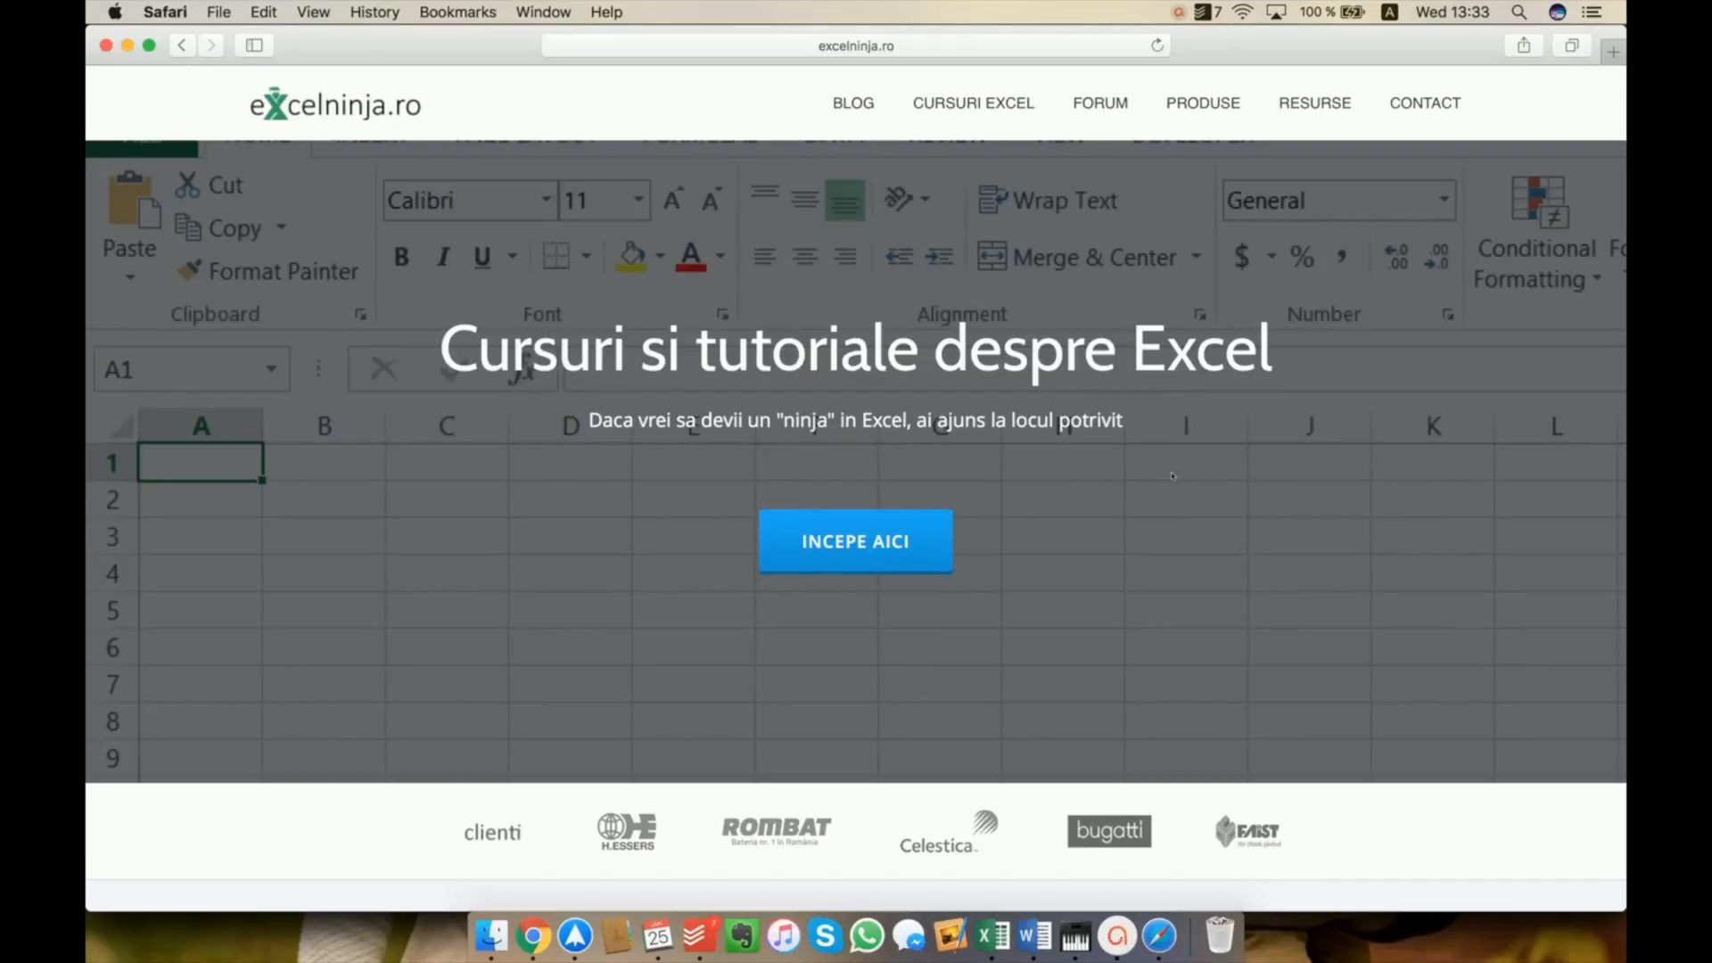
Look through the excelninja.ro home page in Safari from its header down to the Ultimele articole section
{"action": "scroll", "coordinate": [1173, 475], "scroll_direction": "down", "scroll_amount": 1}
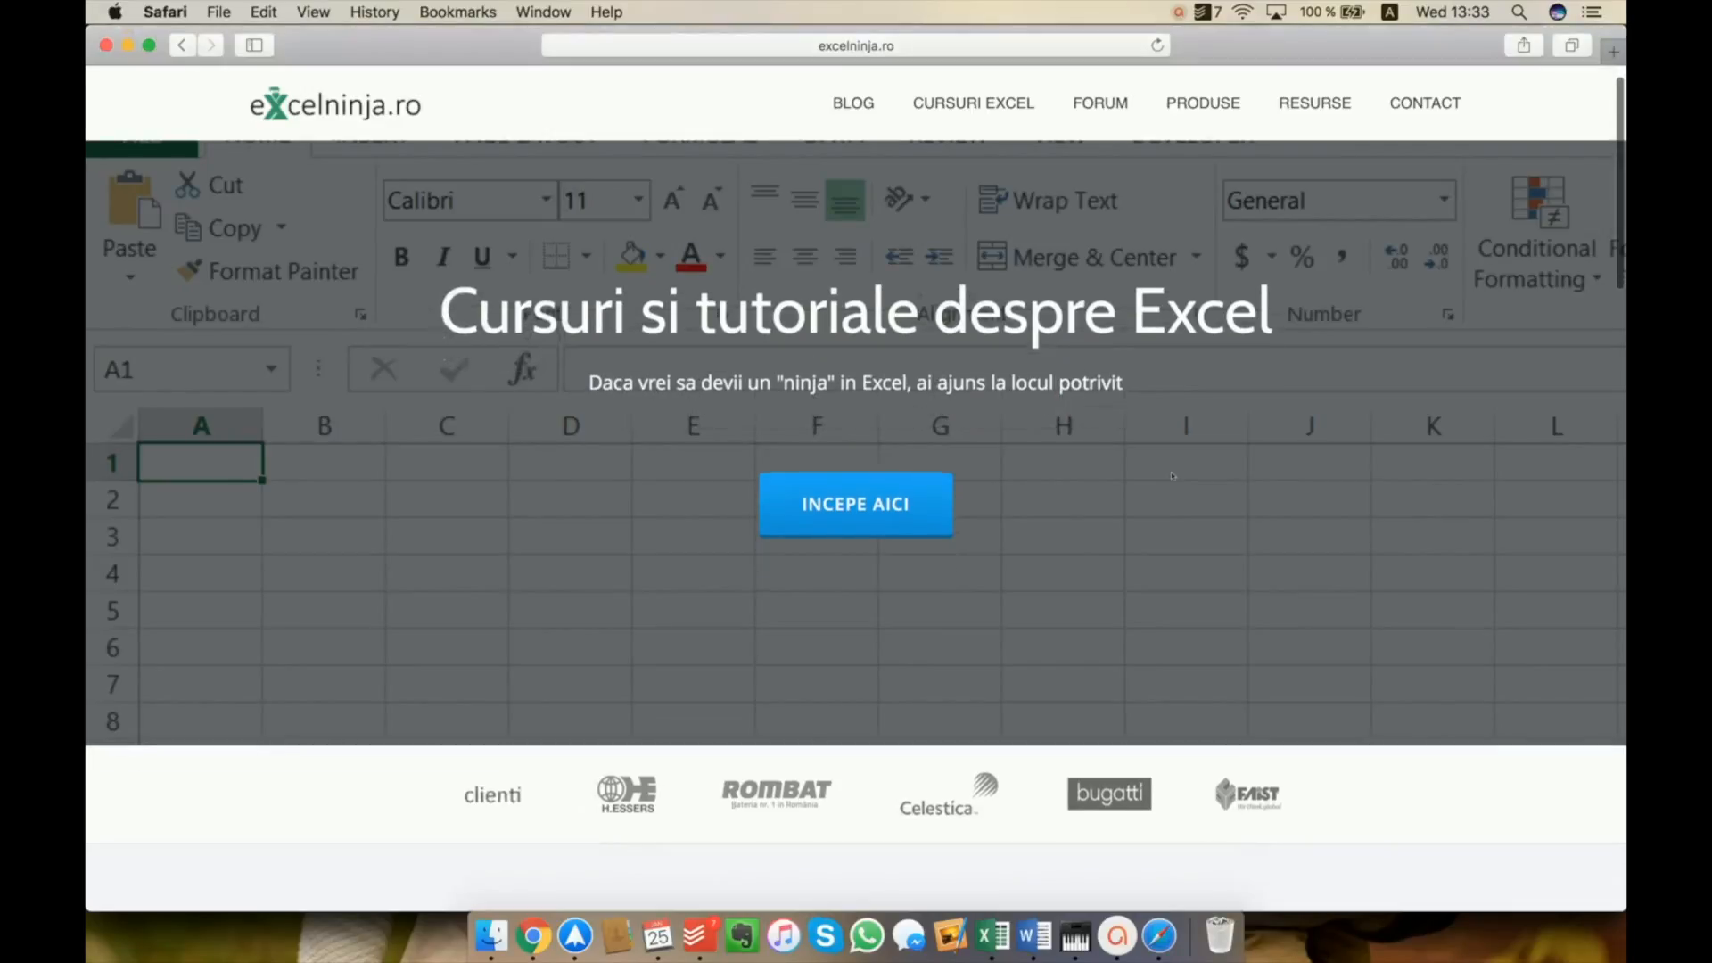
{"action": "scroll", "coordinate": [1172, 475], "scroll_direction": "down", "scroll_amount": 1}
{"action": "scroll", "coordinate": [1172, 475], "scroll_direction": "down", "scroll_amount": 10}
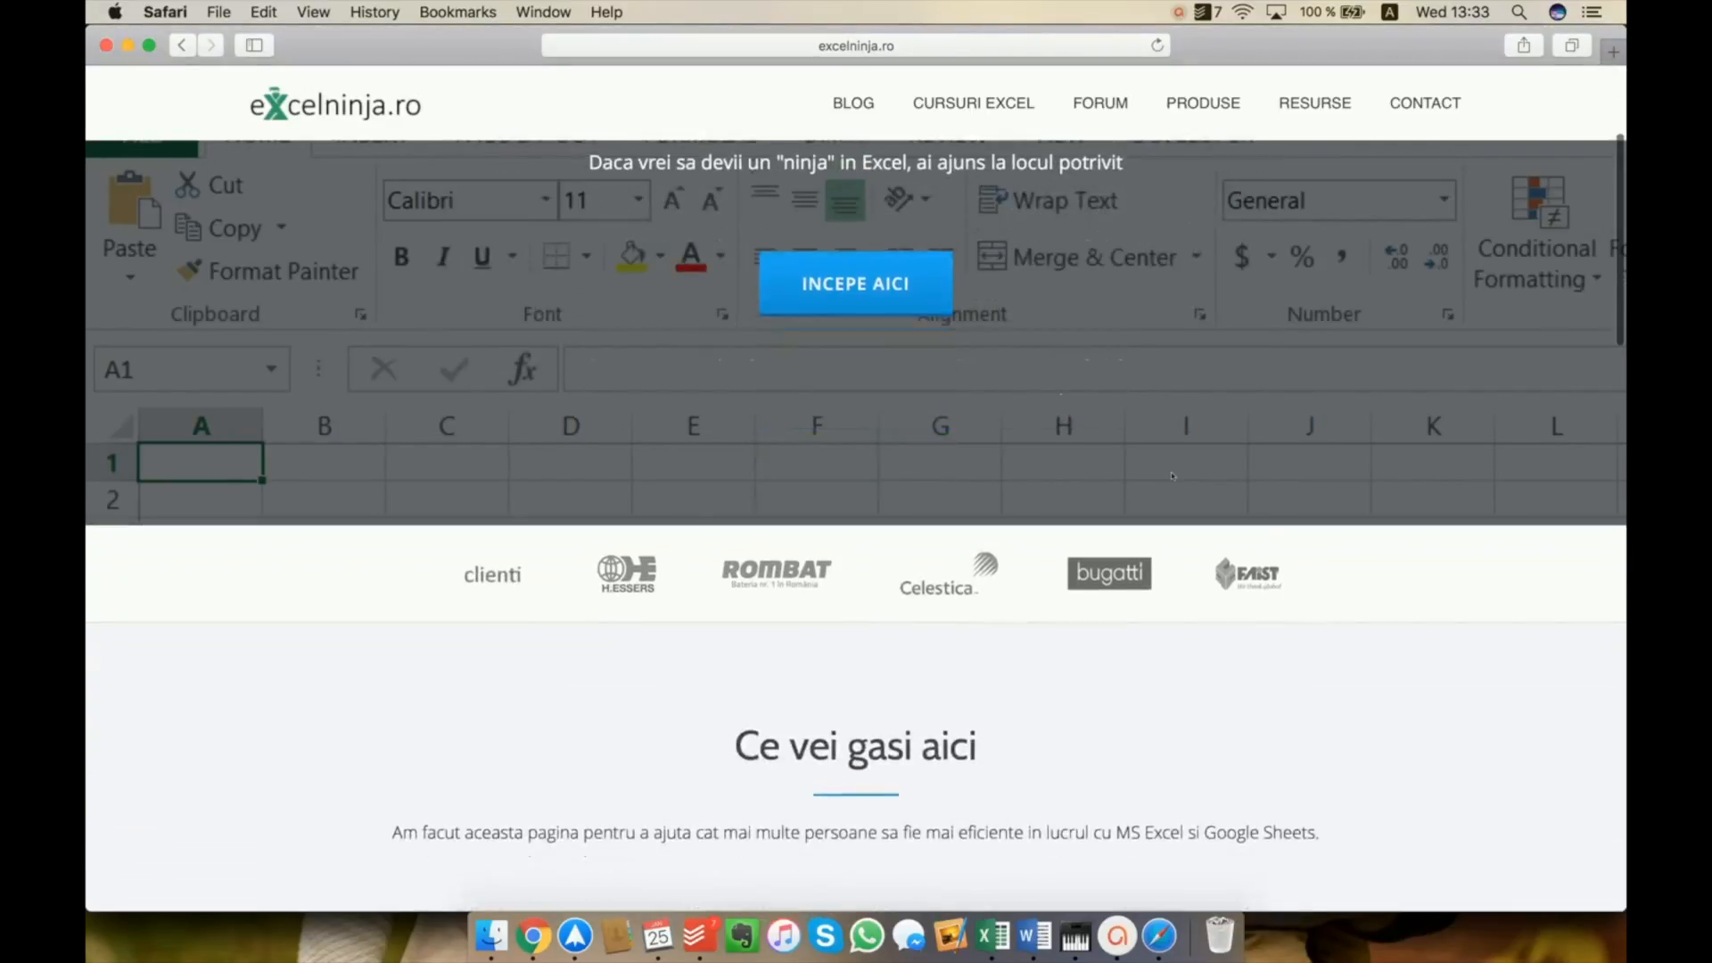
{"action": "scroll", "coordinate": [1173, 475], "scroll_direction": "down", "scroll_amount": 8}
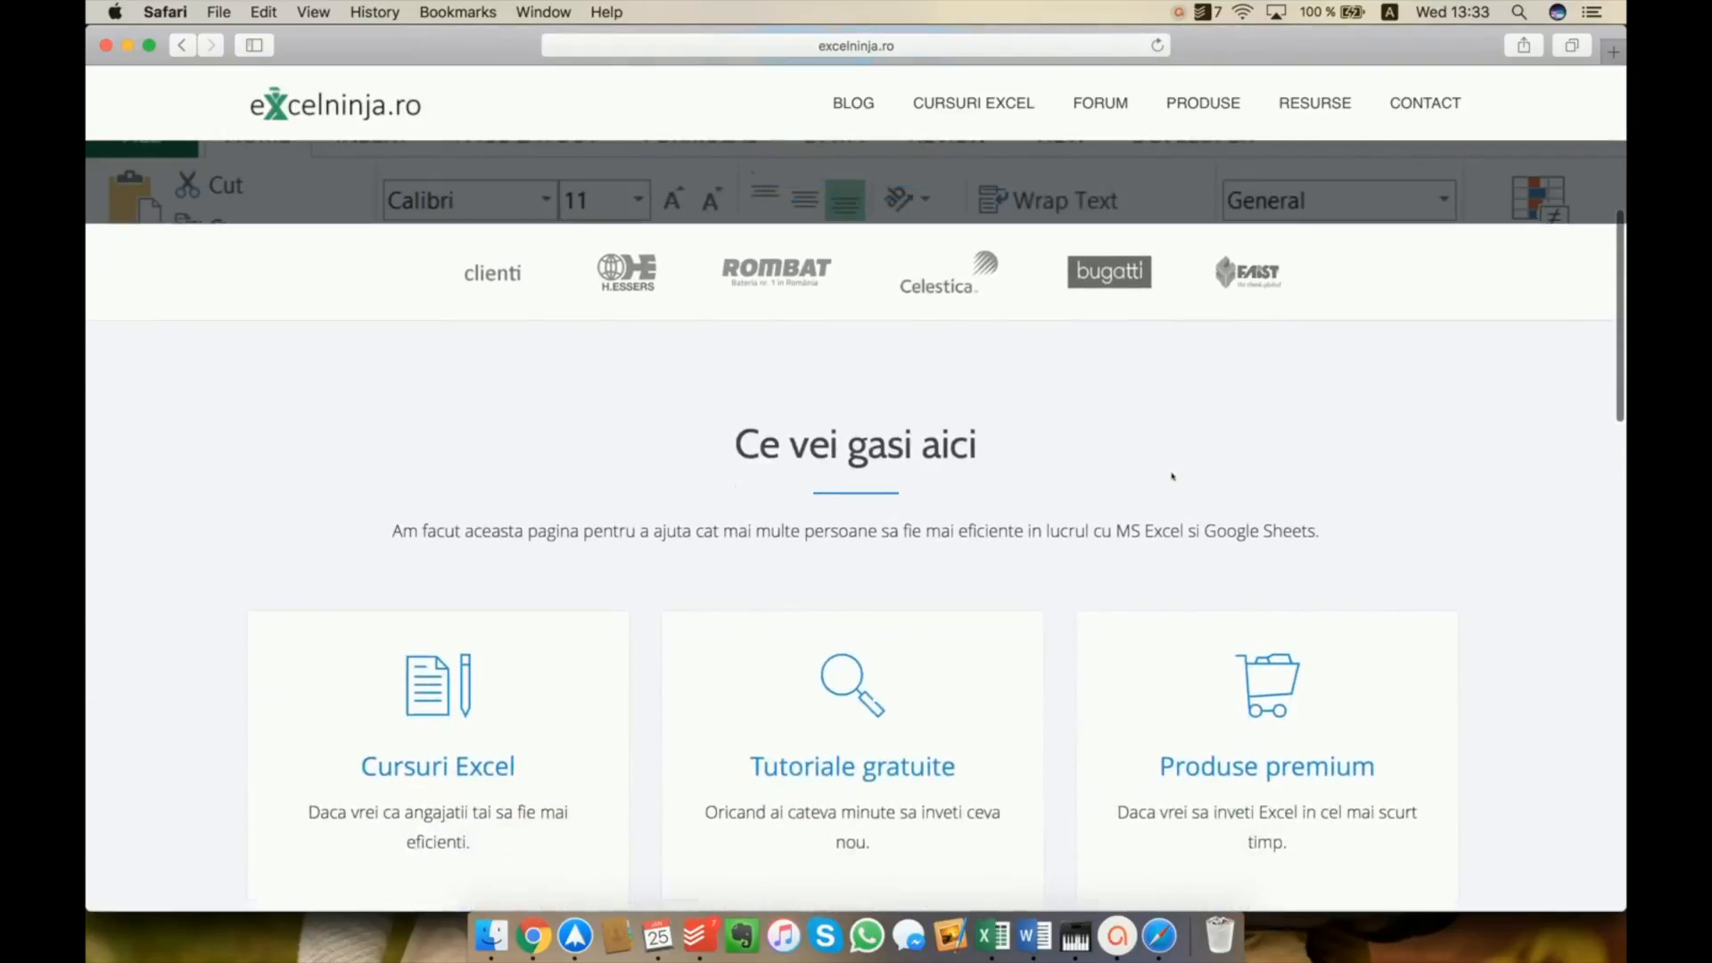
{"action": "scroll", "coordinate": [1173, 476], "scroll_direction": "down", "scroll_amount": 12}
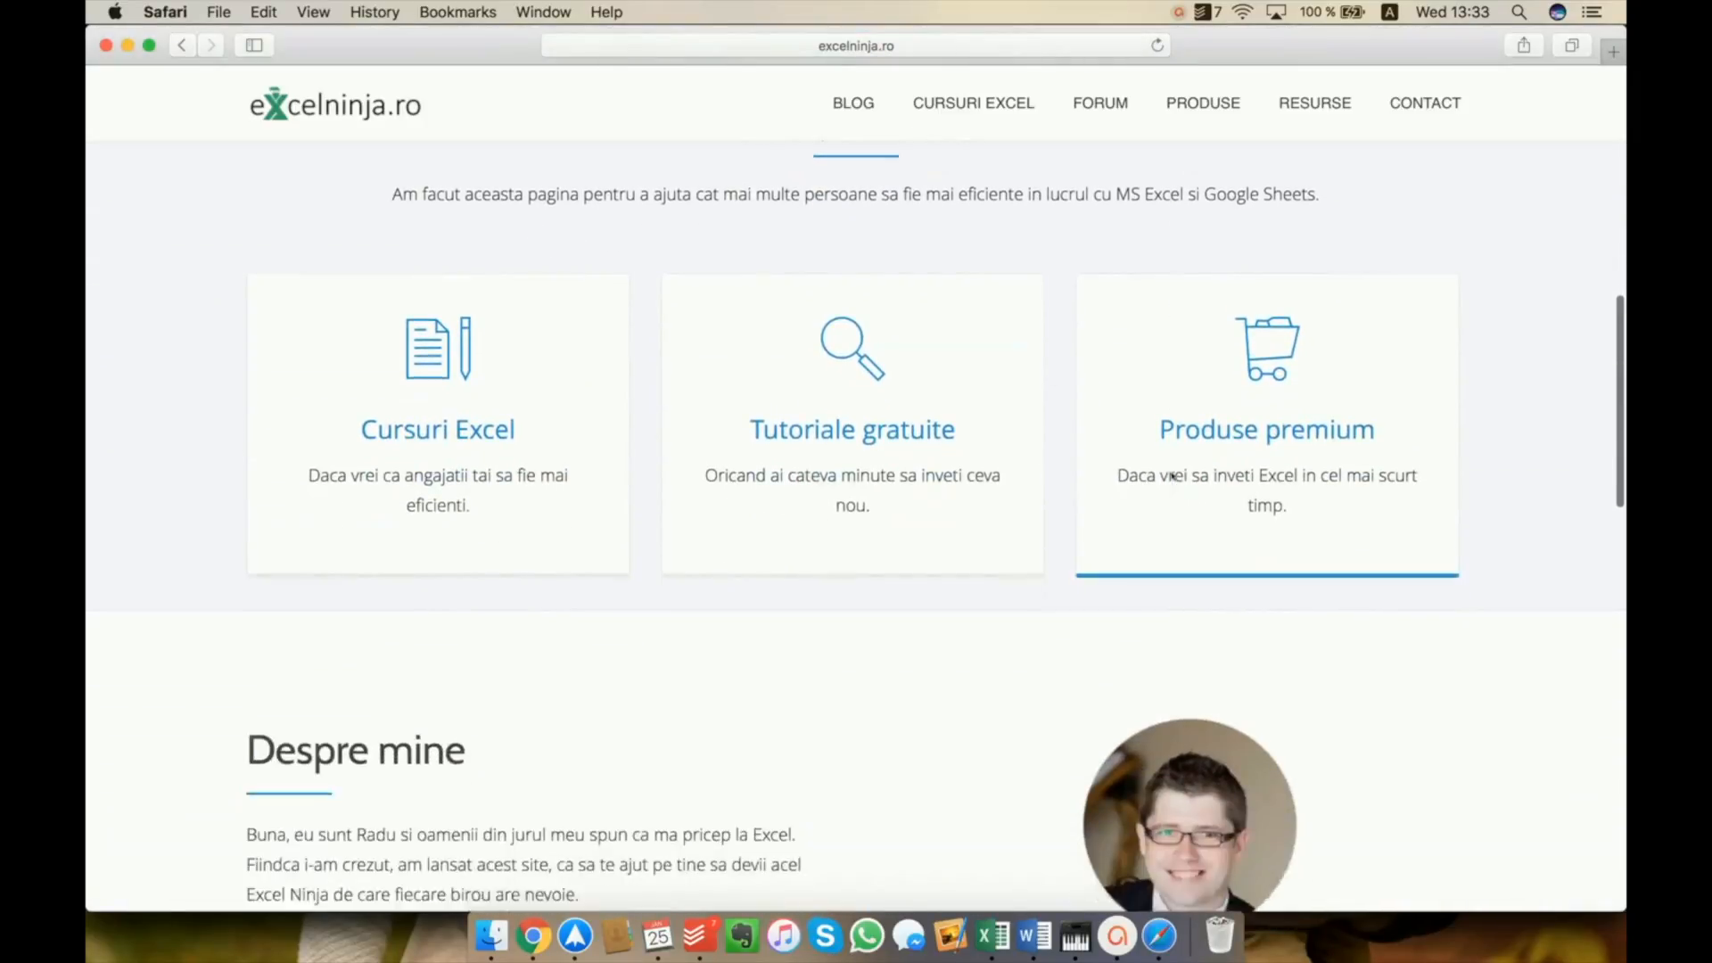
{"action": "scroll", "coordinate": [1173, 476], "scroll_direction": "down", "scroll_amount": 9}
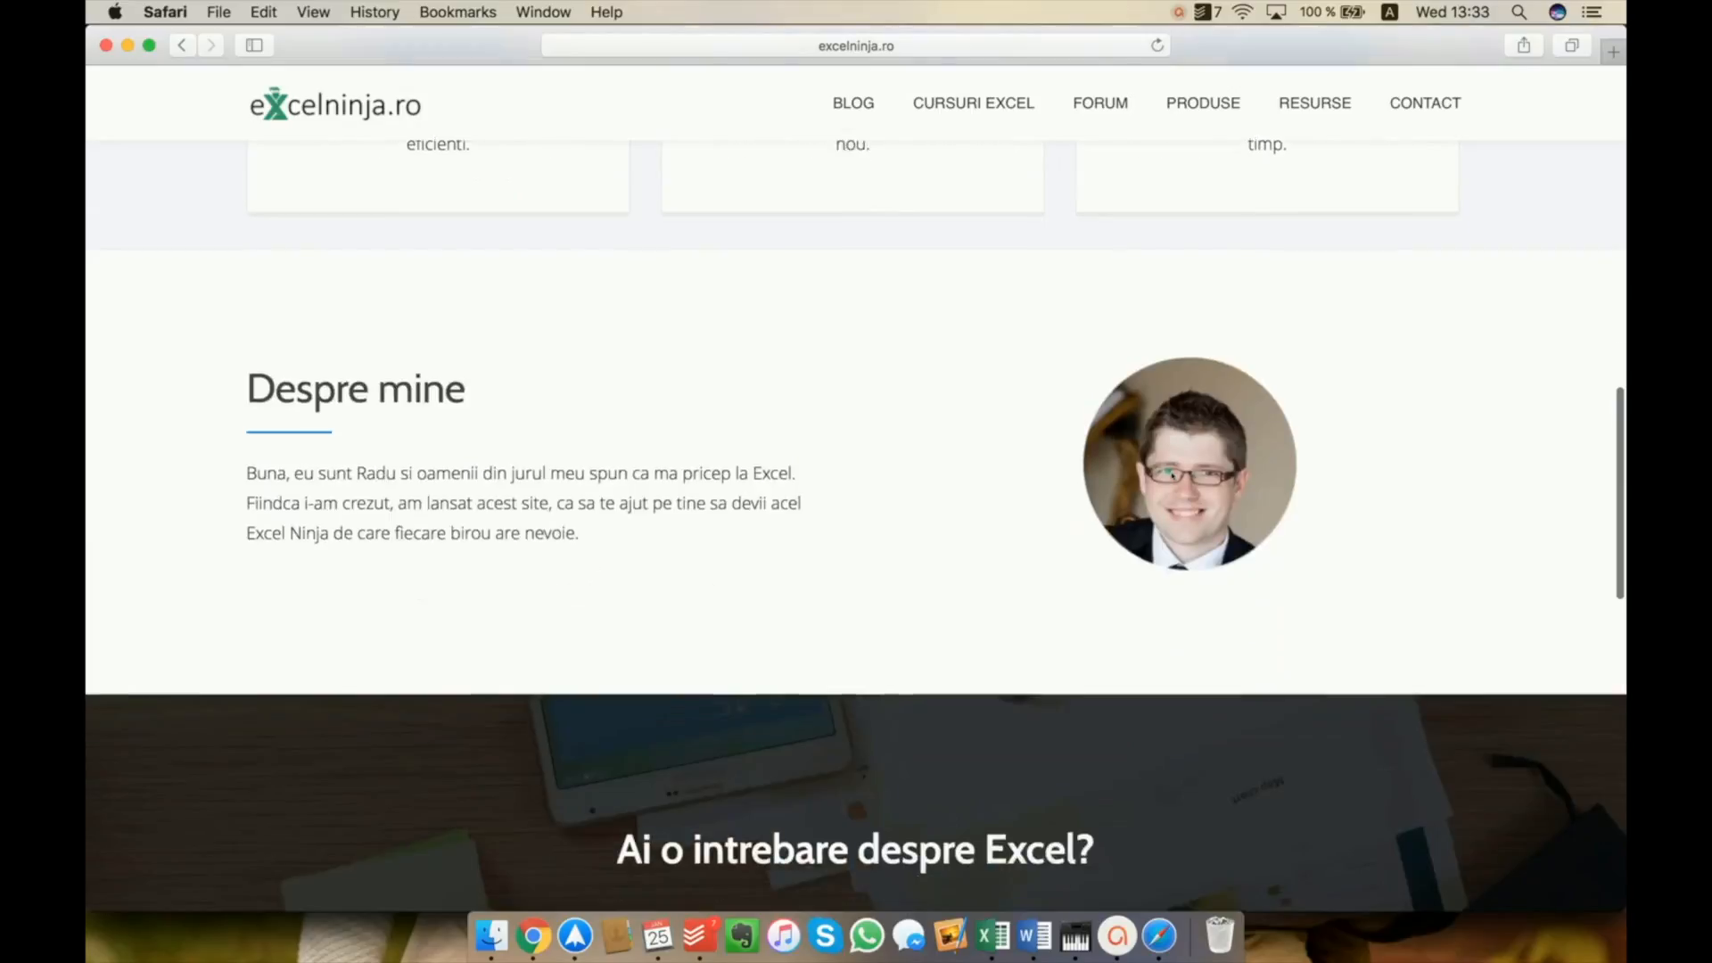
{"action": "scroll", "coordinate": [1172, 475], "scroll_direction": "down", "scroll_amount": 10}
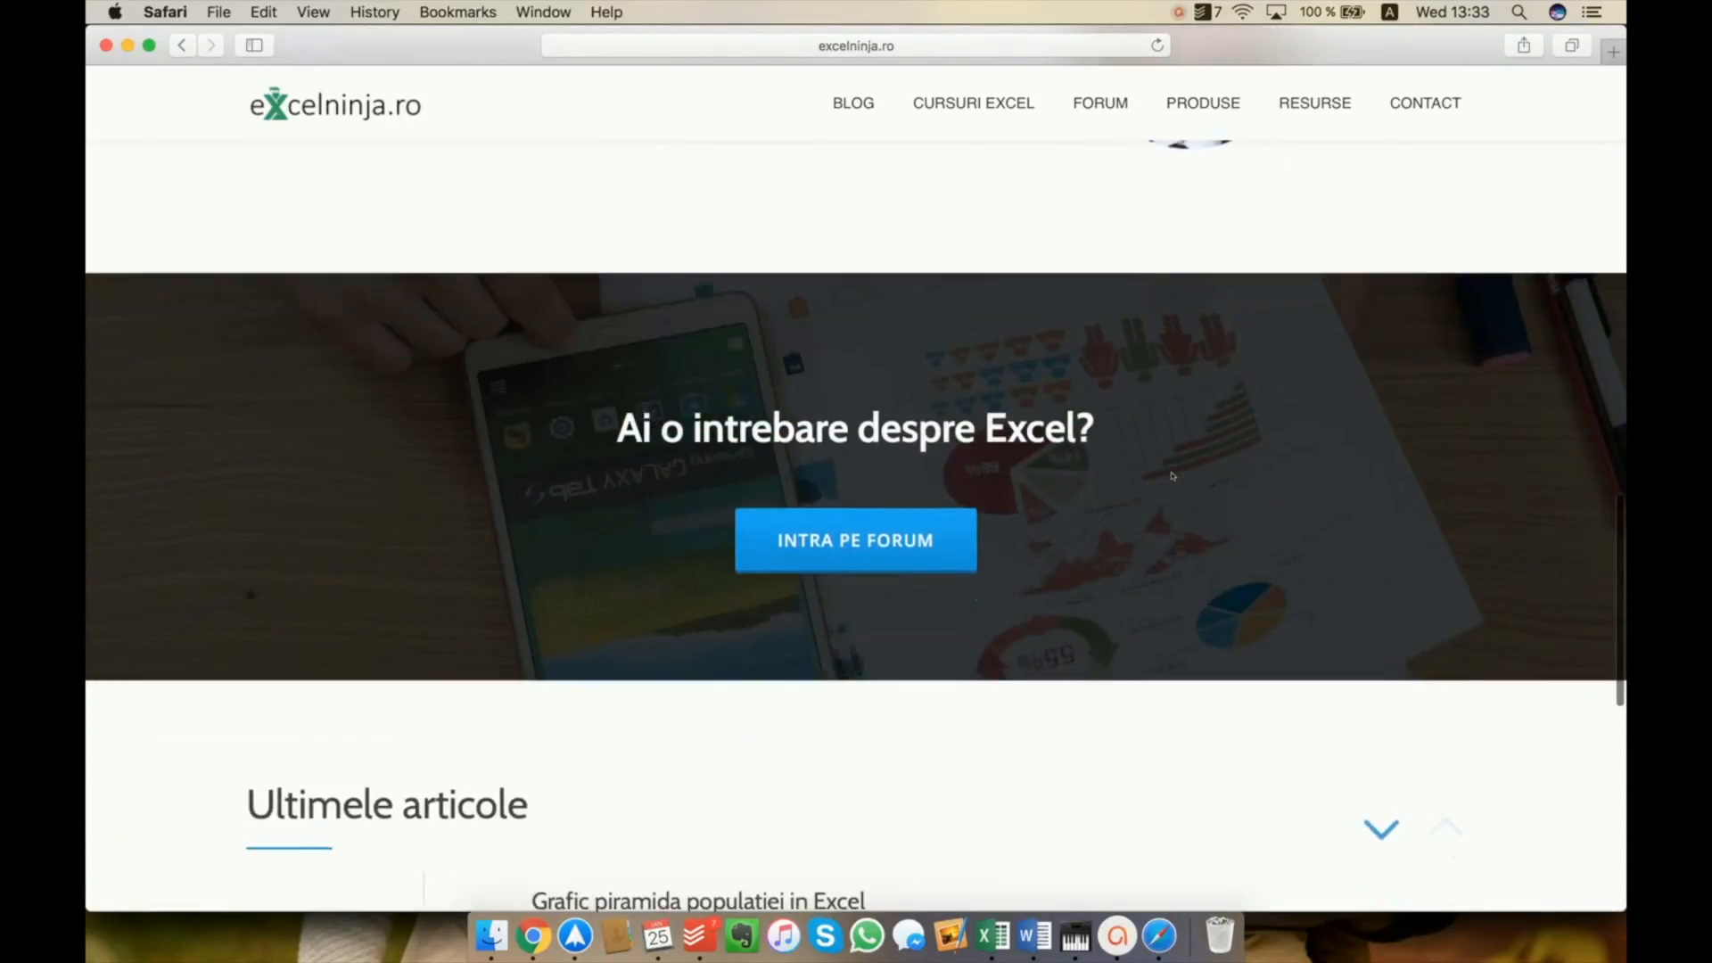